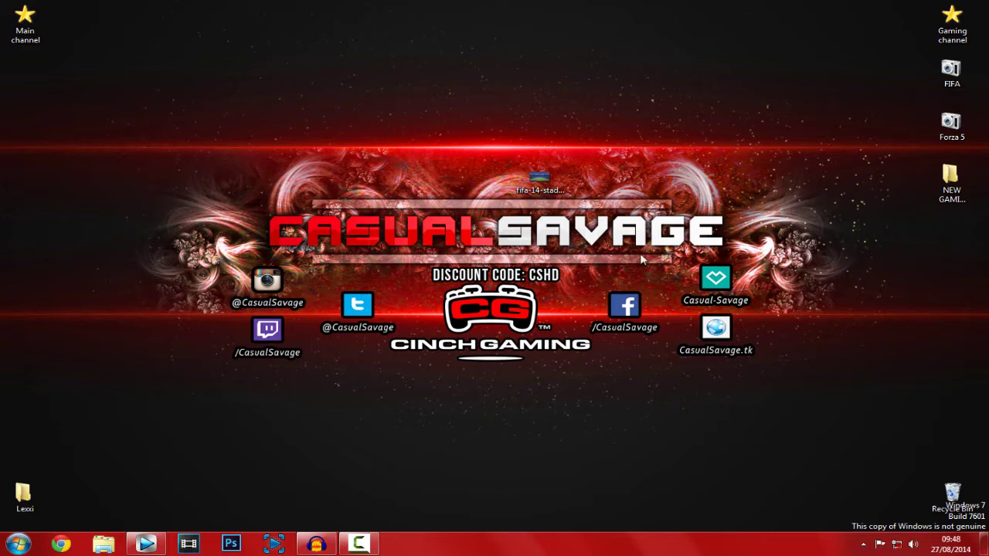
Move the fifa-14-stadium-donbass image up on the desktop and open it in Photo Viewer
{"action": "left_click_drag", "start_coordinate": [540, 179], "coordinate": [541, 129]}
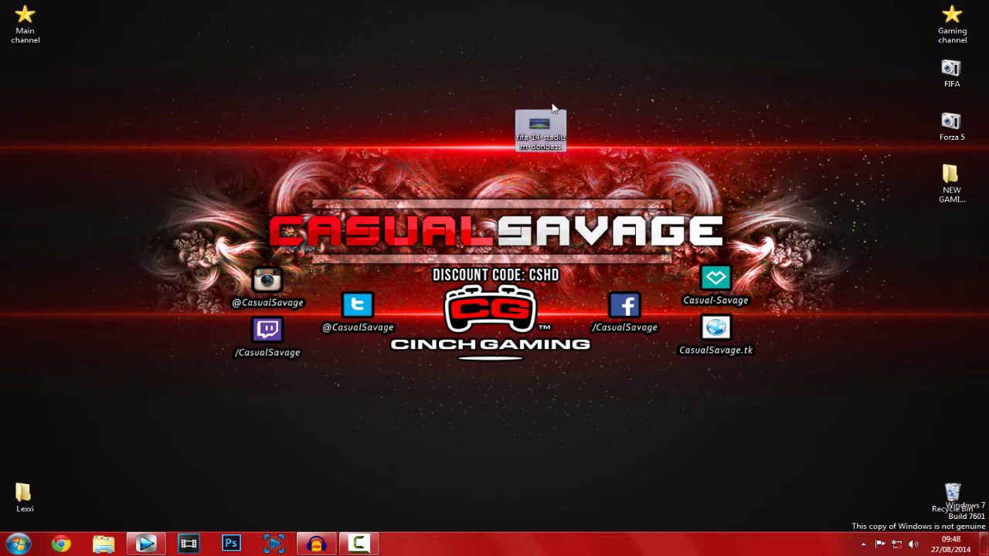
{"action": "double_click", "coordinate": [563, 133]}
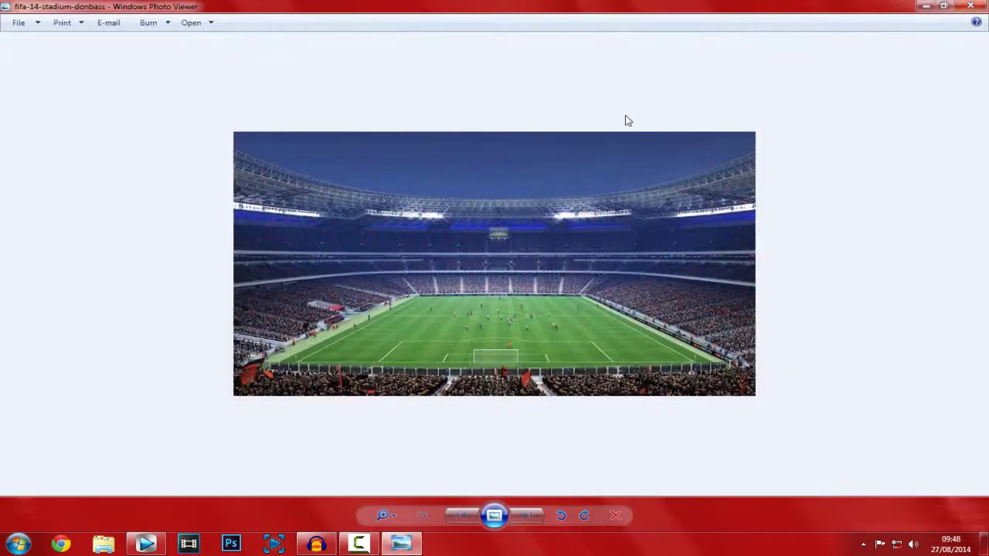
Close Photo Viewer and drag the stadium image onto the Vegas Pro timeline
{"action": "left_click", "coordinate": [971, 6]}
{"action": "left_click_drag", "start_coordinate": [539, 125], "coordinate": [202, 391]}
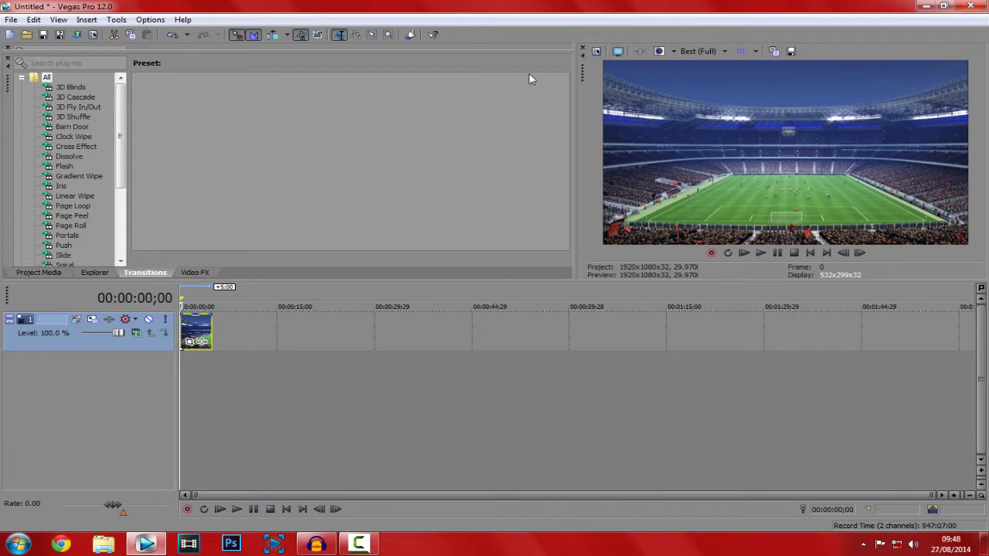
Apply the HDV 720-30p template (1280x720, 29.970 fps) in Project Properties
{"action": "left_click", "coordinate": [596, 51]}
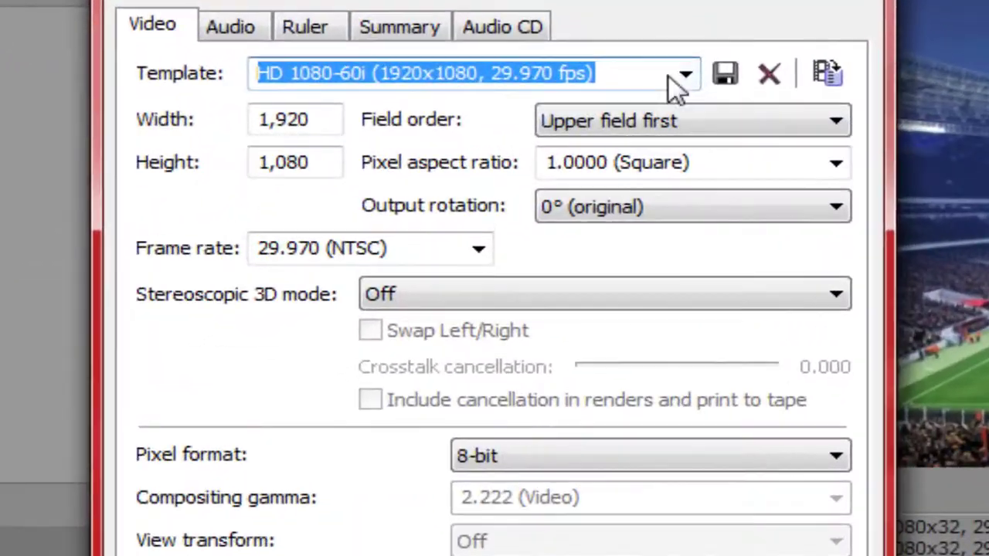
{"action": "left_click", "coordinate": [616, 87]}
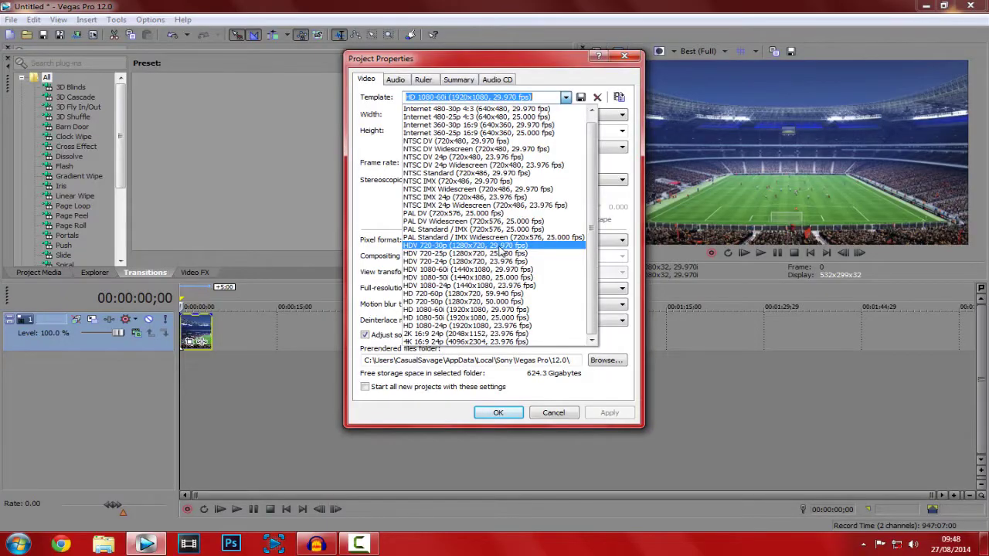
{"action": "left_click", "coordinate": [499, 248]}
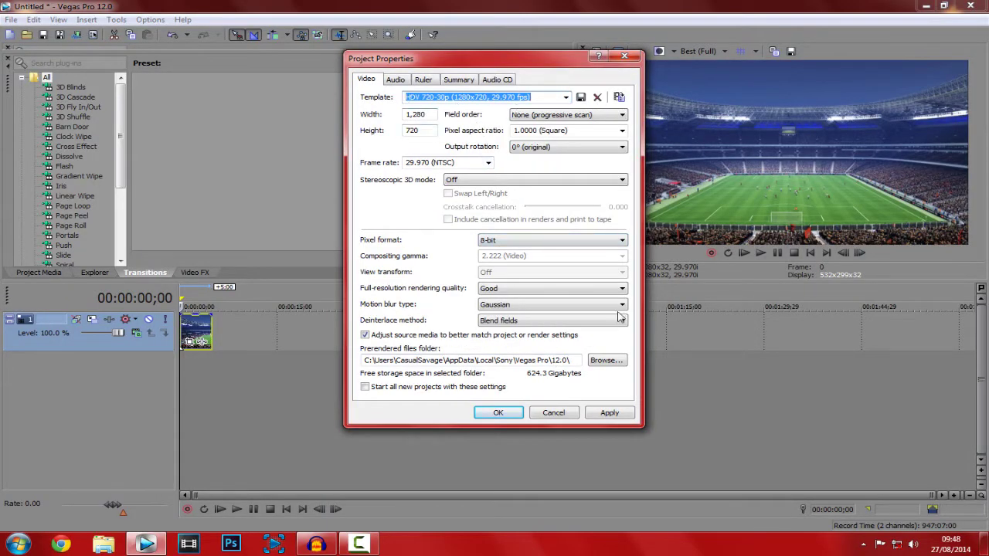
{"action": "left_click", "coordinate": [610, 412]}
{"action": "left_click", "coordinate": [498, 413]}
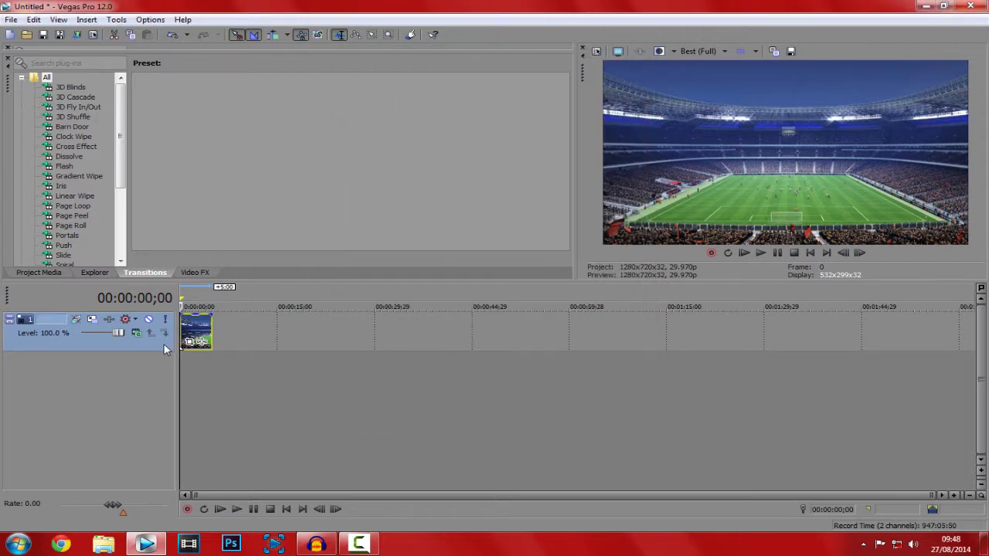
Insert a new empty video track above the stadium track
{"action": "scroll", "coordinate": [163, 349], "scroll_direction": "up", "scroll_amount": 2}
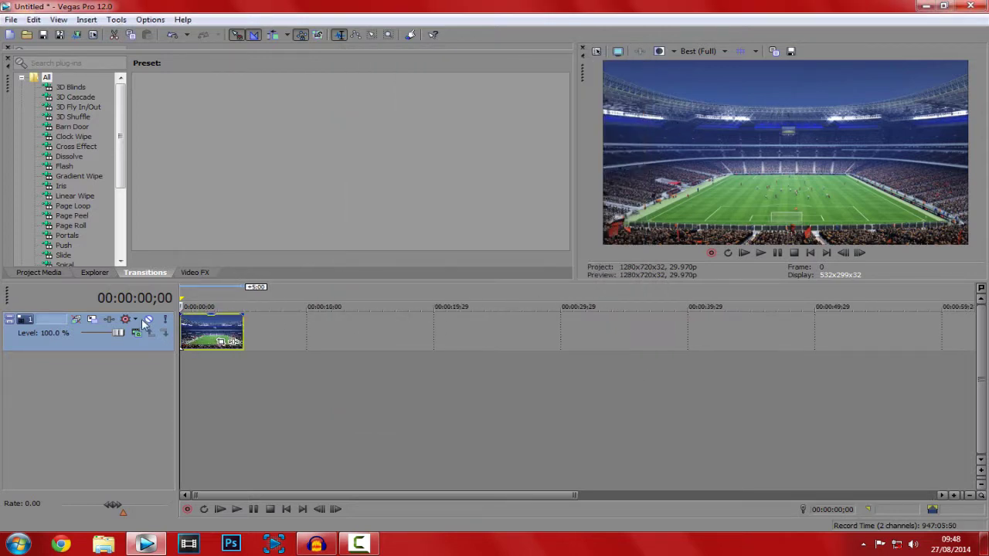
{"action": "right_click", "coordinate": [134, 344]}
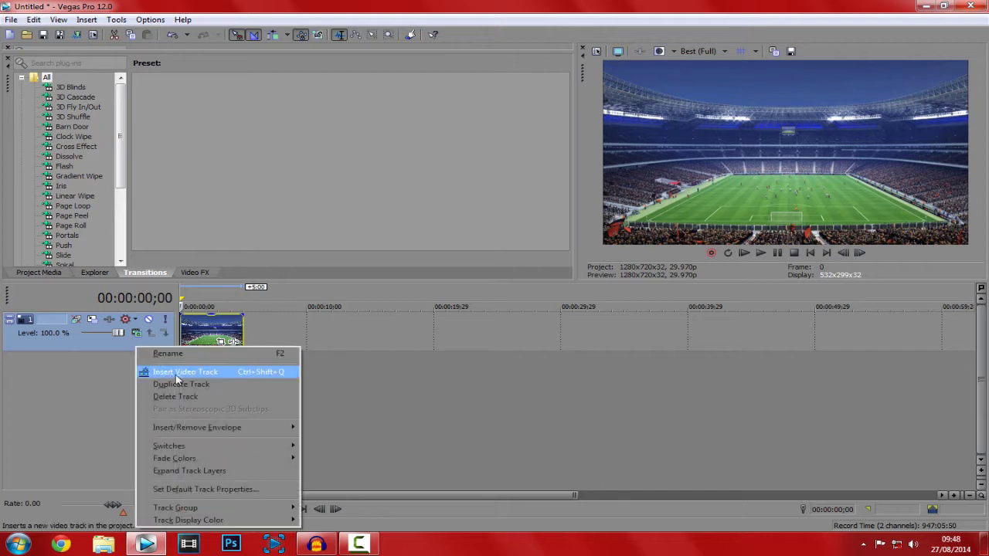
{"action": "left_click", "coordinate": [176, 372]}
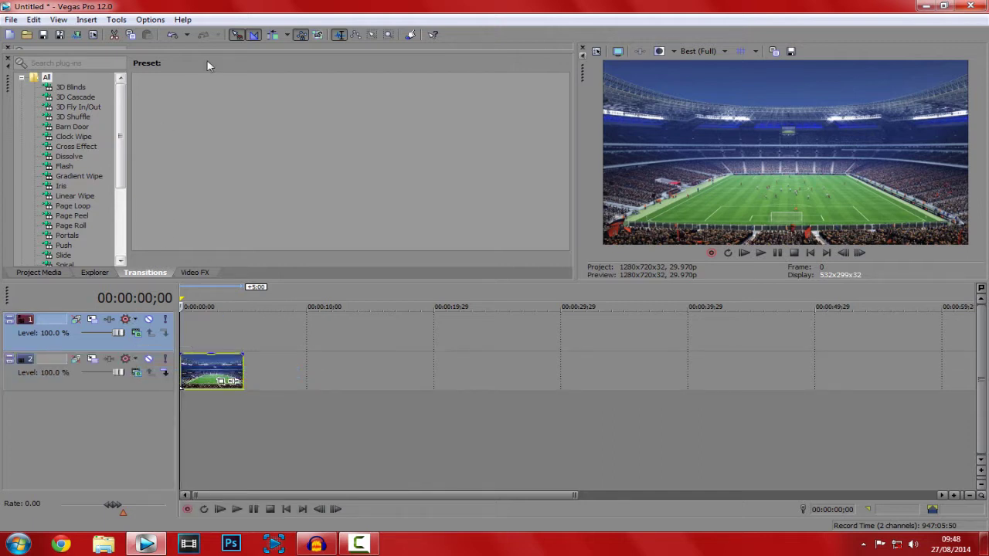
Browse the Media Generators and show the (Legacy) Text presets
{"action": "key", "text": "ctrl+alt+1"}
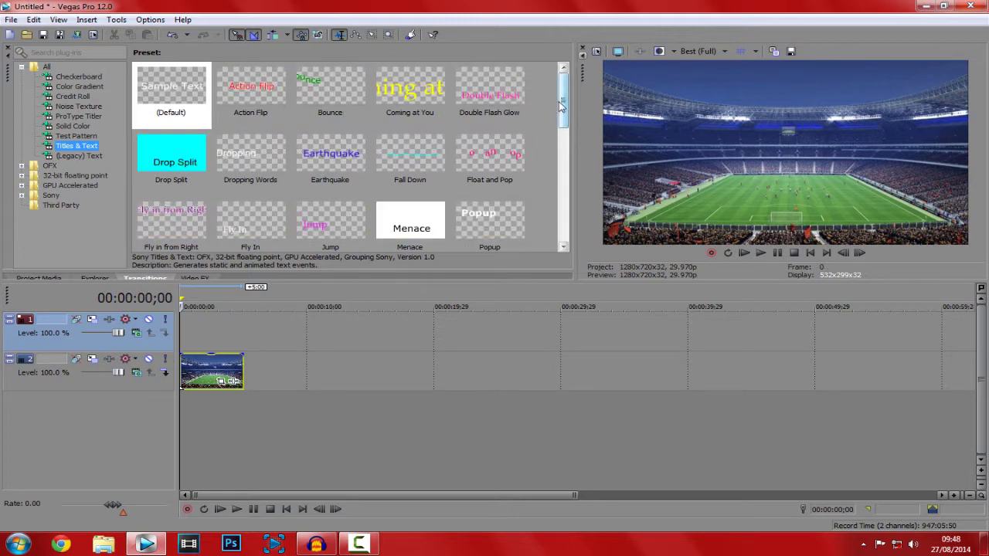
{"action": "left_click_drag", "start_coordinate": [562, 107], "coordinate": [525, 223]}
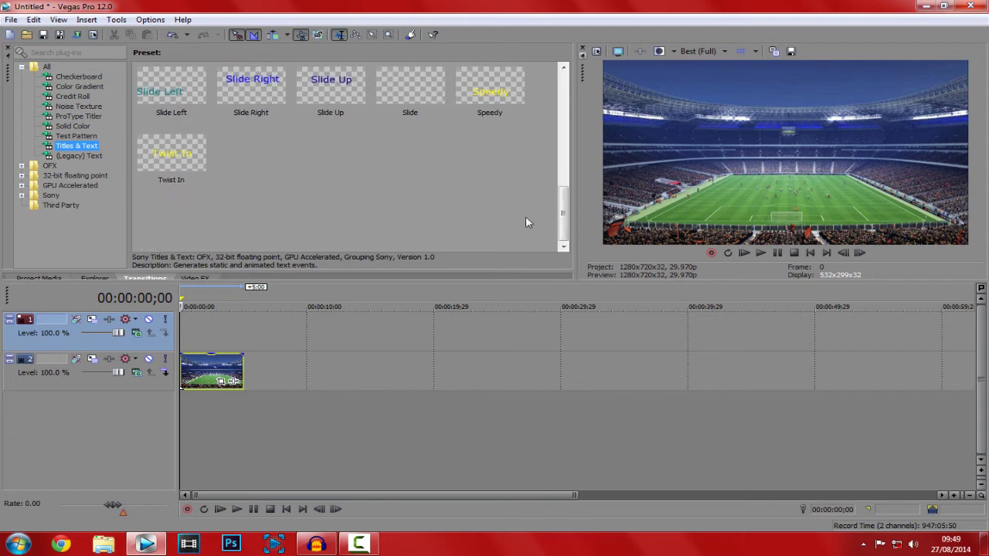
{"action": "left_click", "coordinate": [65, 135]}
{"action": "left_click", "coordinate": [70, 126]}
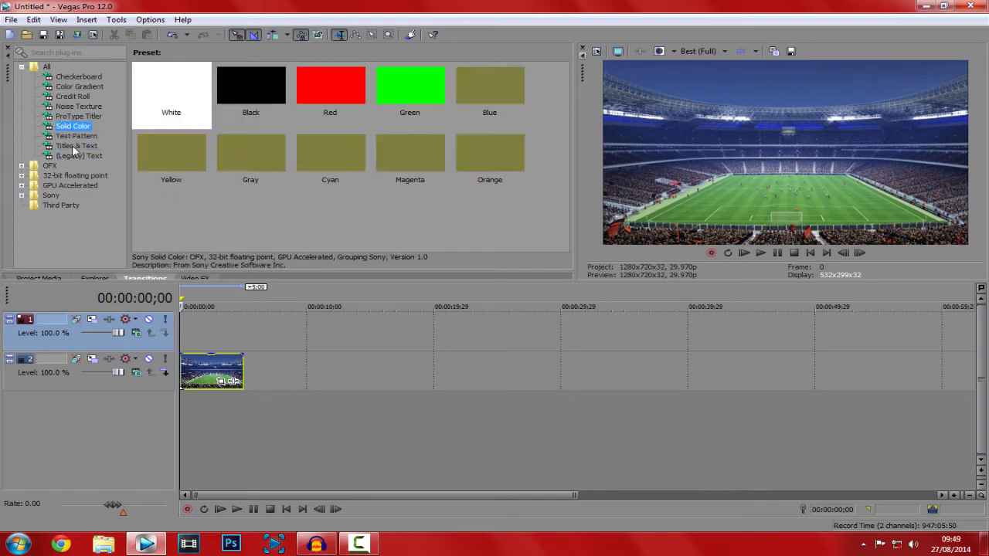
{"action": "left_click", "coordinate": [74, 146]}
{"action": "left_click", "coordinate": [77, 156]}
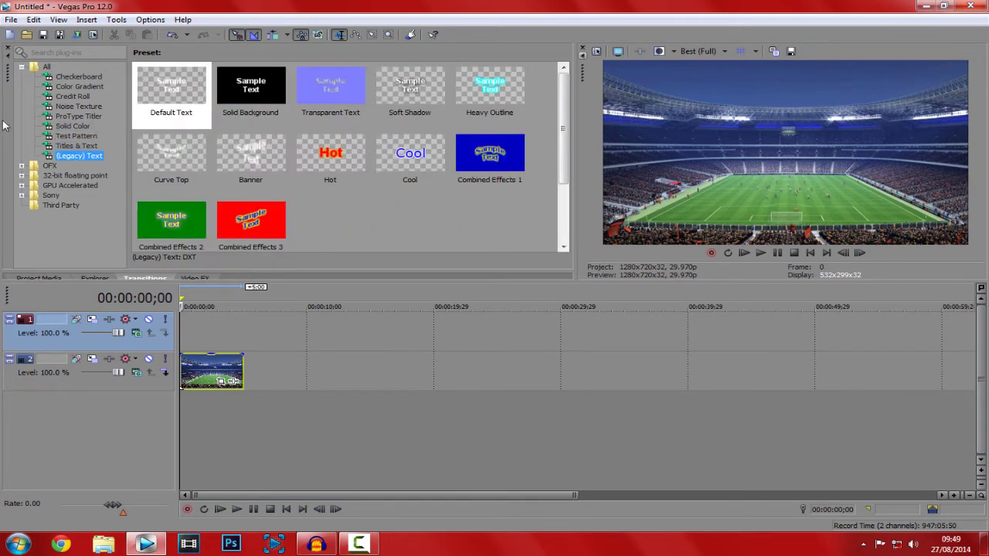
{"action": "left_click", "coordinate": [452, 214]}
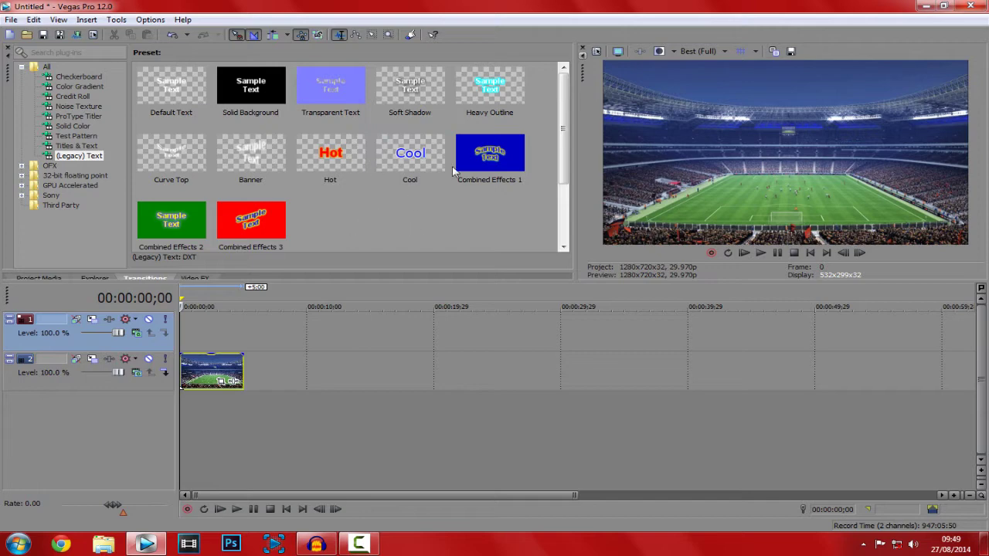
Drop the Soft Shadow text preset onto the empty top track and delete its Sample Text
{"action": "left_click_drag", "start_coordinate": [429, 93], "coordinate": [186, 341]}
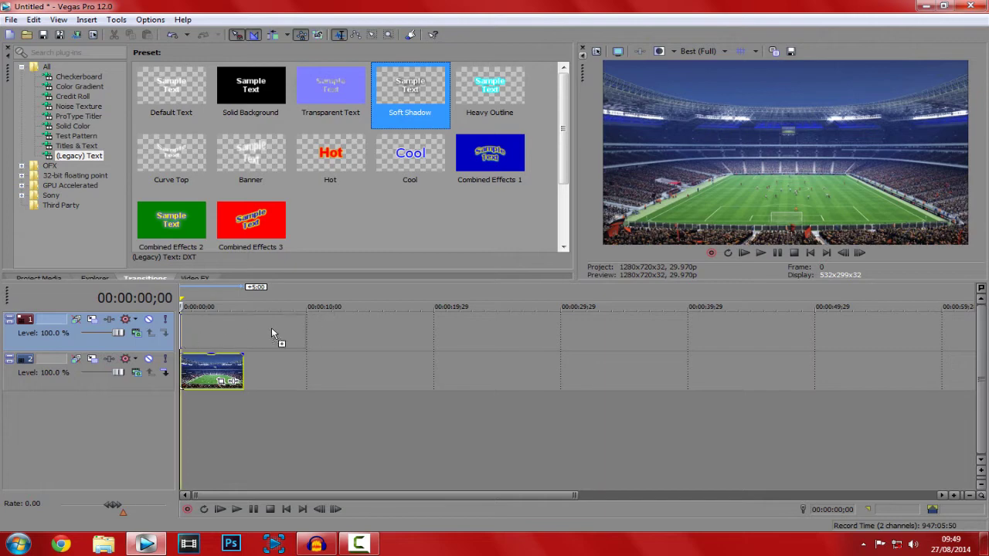
{"action": "left_click_drag", "start_coordinate": [271, 327], "coordinate": [292, 344]}
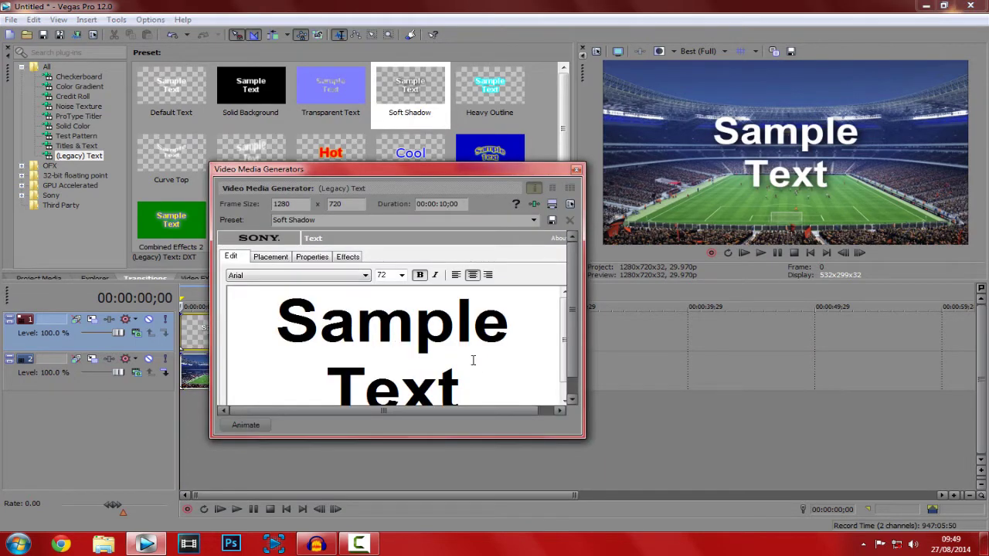
{"action": "left_click_drag", "start_coordinate": [473, 360], "coordinate": [88, 262]}
{"action": "key", "text": "Delete"}
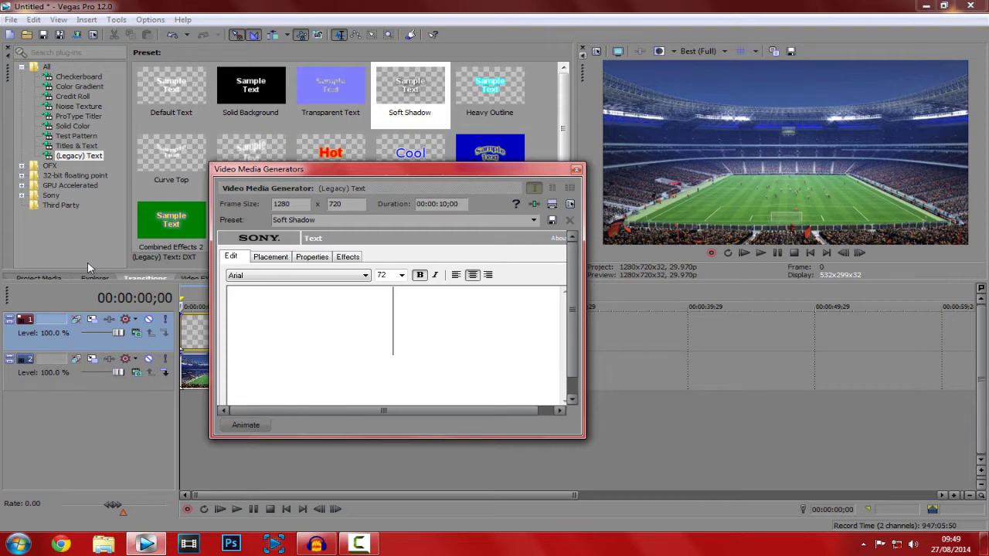
Type the title as 'Race To' and 'Division 1' on two lines
{"action": "type", "text": "Race T"}
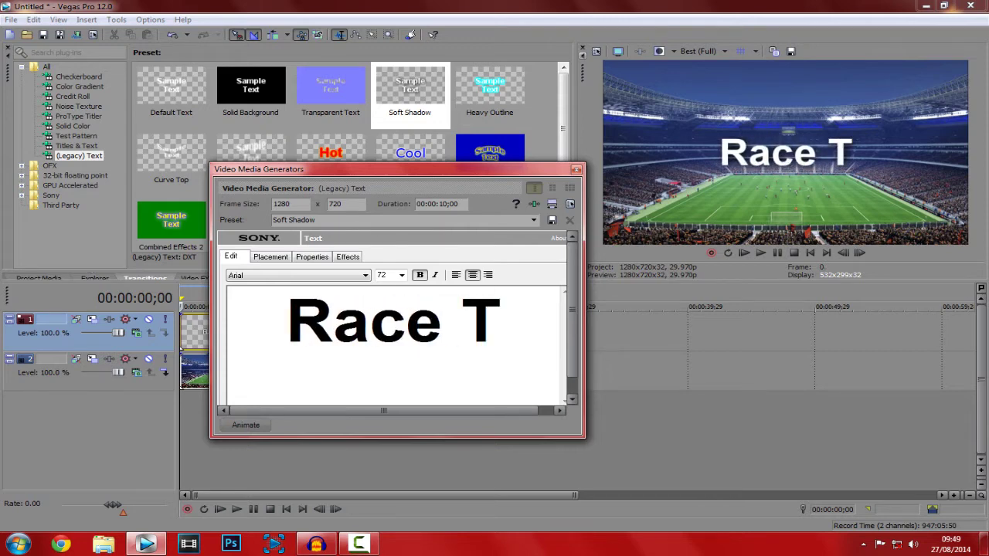
{"action": "type", "text": "o D"}
{"action": "key", "text": "BackSpace"}
{"action": "key", "text": "BackSpace"}
{"action": "key", "text": "Return"}
{"action": "type", "text": "Division 1"}
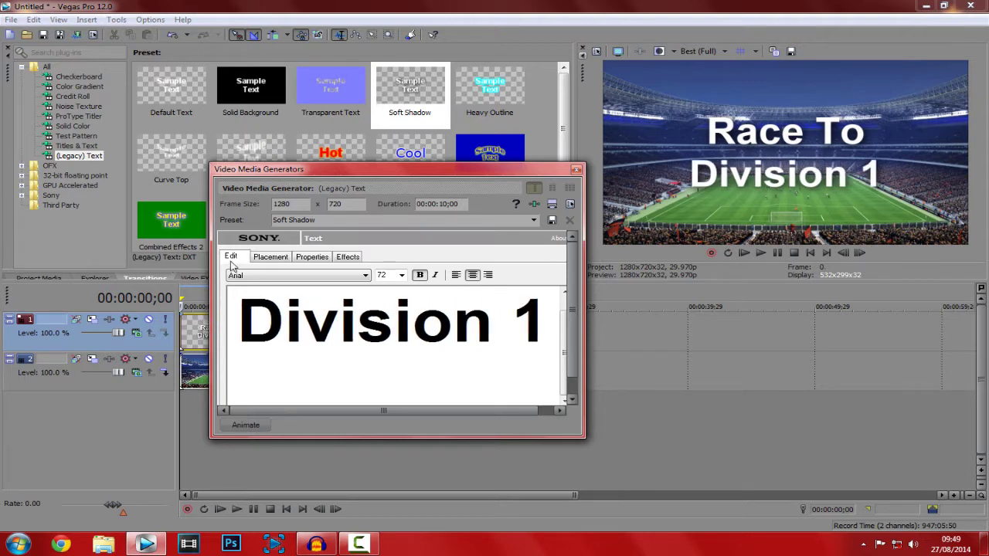
Select all the title text and set its font size to 108
{"action": "left_click", "coordinate": [323, 310]}
{"action": "key", "text": "ctrl+a"}
{"action": "left_click", "coordinate": [402, 275]}
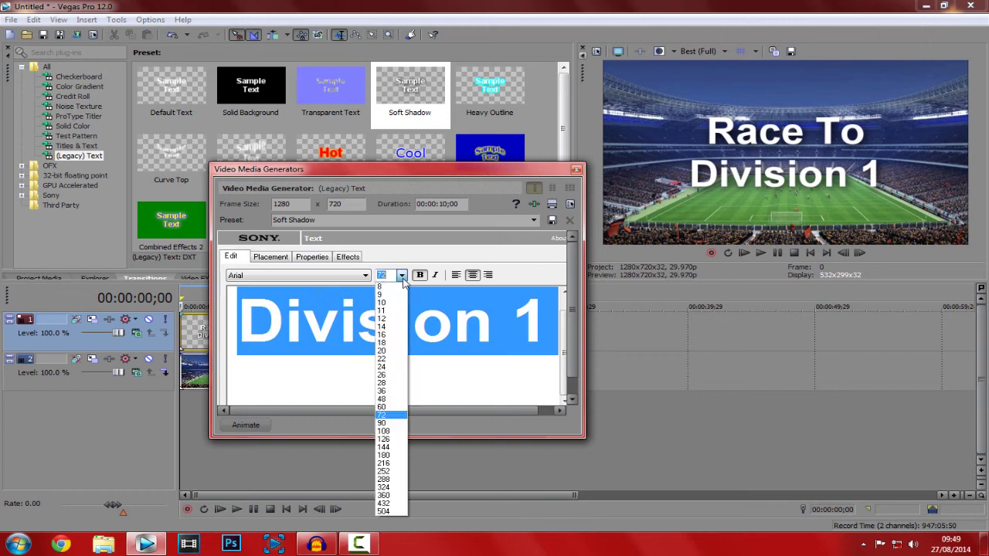
{"action": "left_click", "coordinate": [383, 431]}
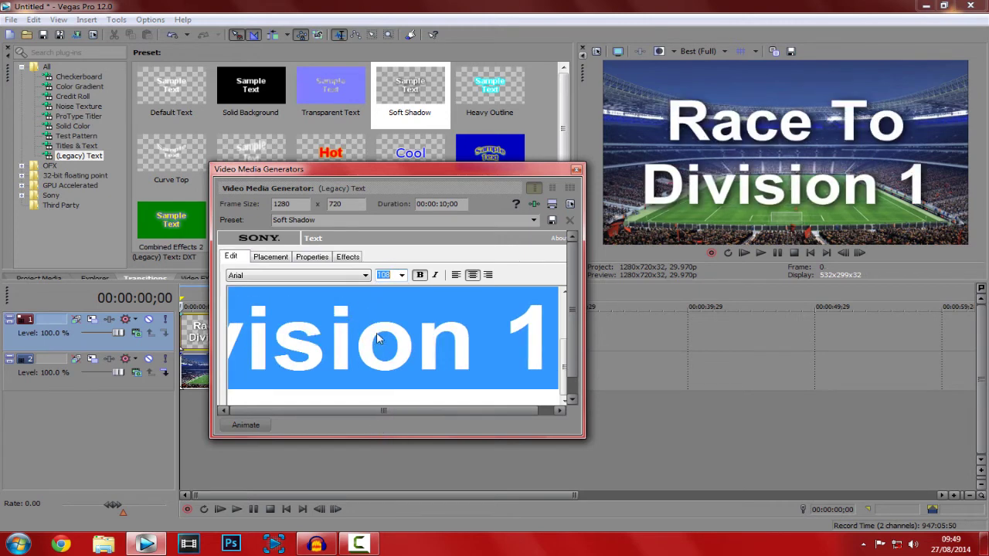
{"action": "left_click", "coordinate": [270, 258]}
Set the title text colour to cyan (R 0, G 228, B 242)
{"action": "left_click", "coordinate": [301, 258]}
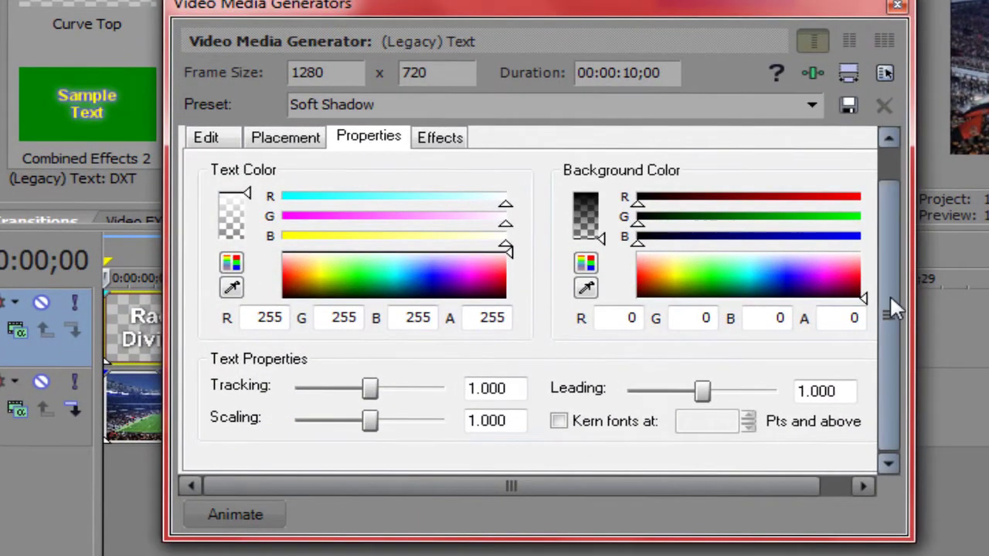
{"action": "scroll", "coordinate": [880, 298], "scroll_direction": "up", "scroll_amount": 1}
{"action": "left_click_drag", "start_coordinate": [412, 330], "coordinate": [323, 328]}
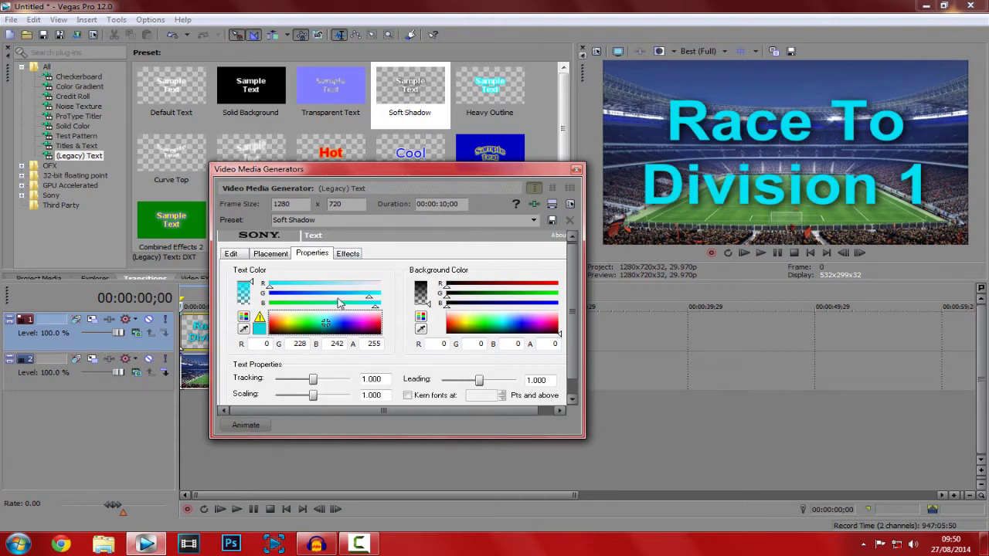
{"action": "left_click", "coordinate": [347, 254]}
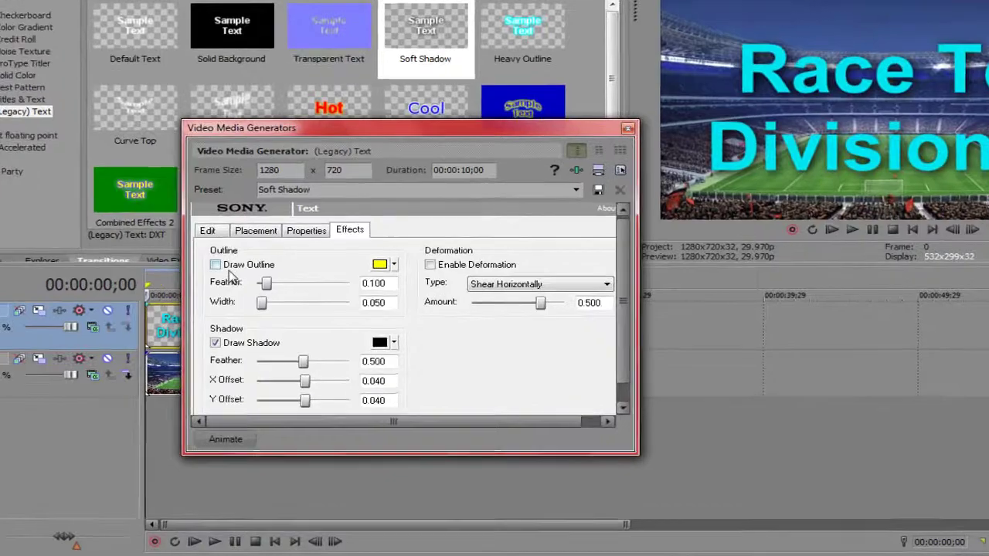
Turn on a black outline for the title and widen it to 0.336
{"action": "left_click", "coordinate": [237, 281]}
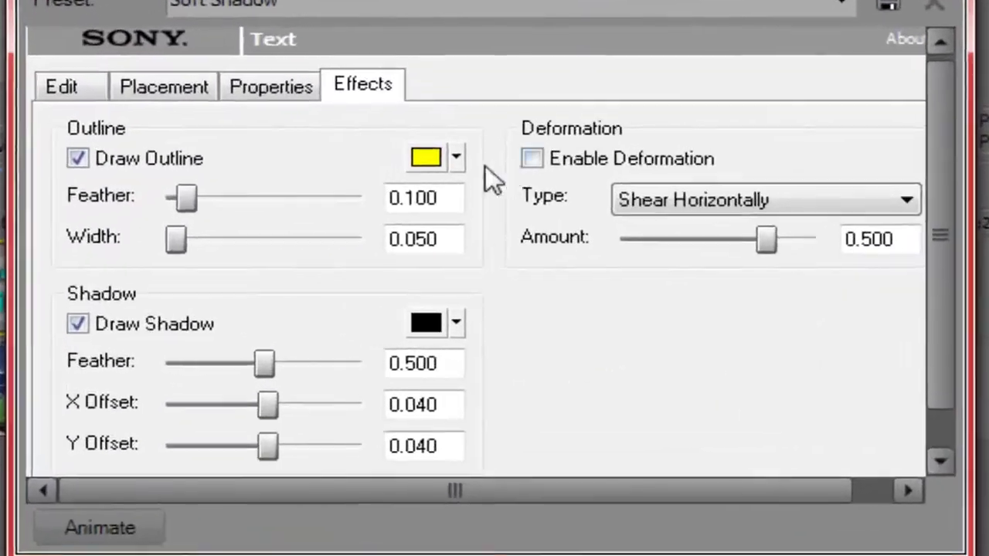
{"action": "left_click", "coordinate": [410, 239]}
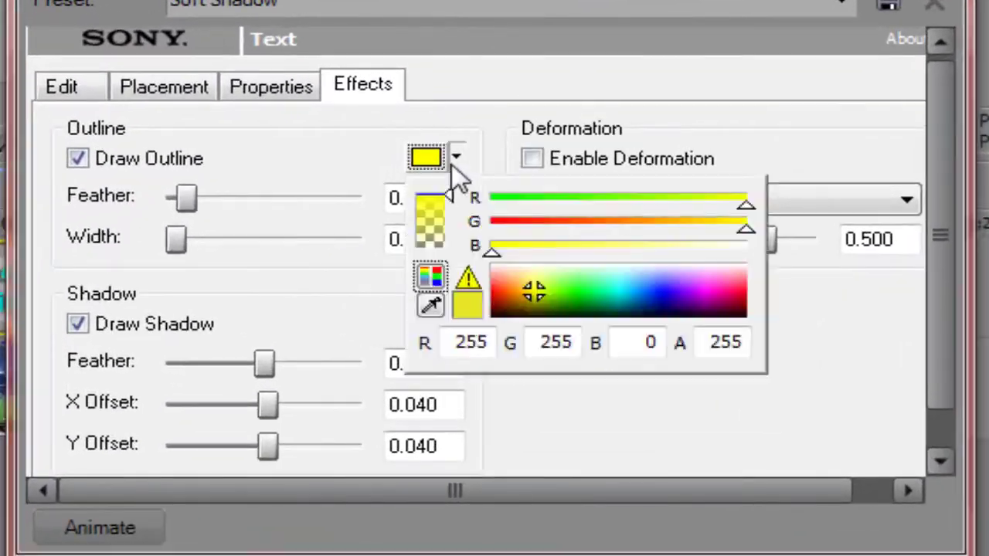
{"action": "left_click_drag", "start_coordinate": [512, 283], "coordinate": [744, 322]}
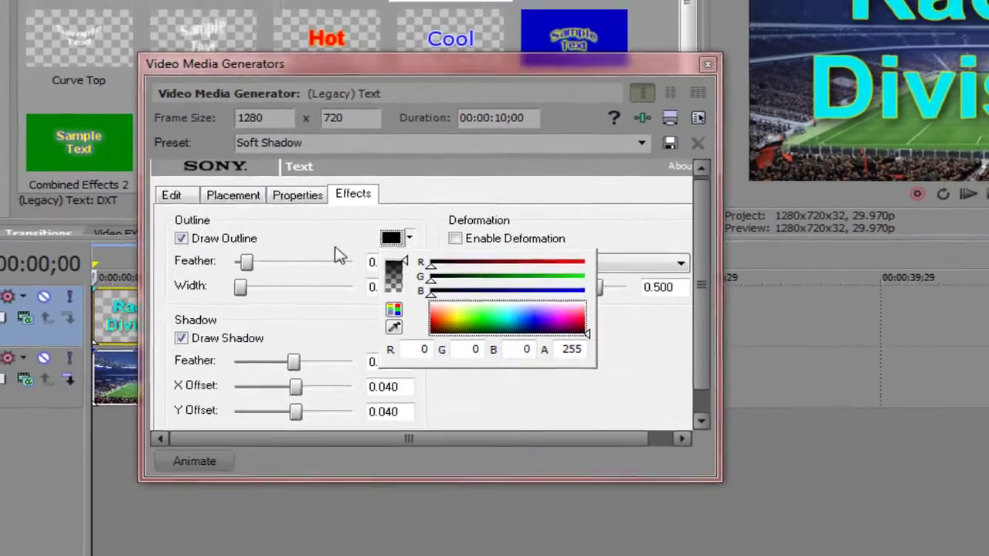
{"action": "left_click", "coordinate": [338, 255]}
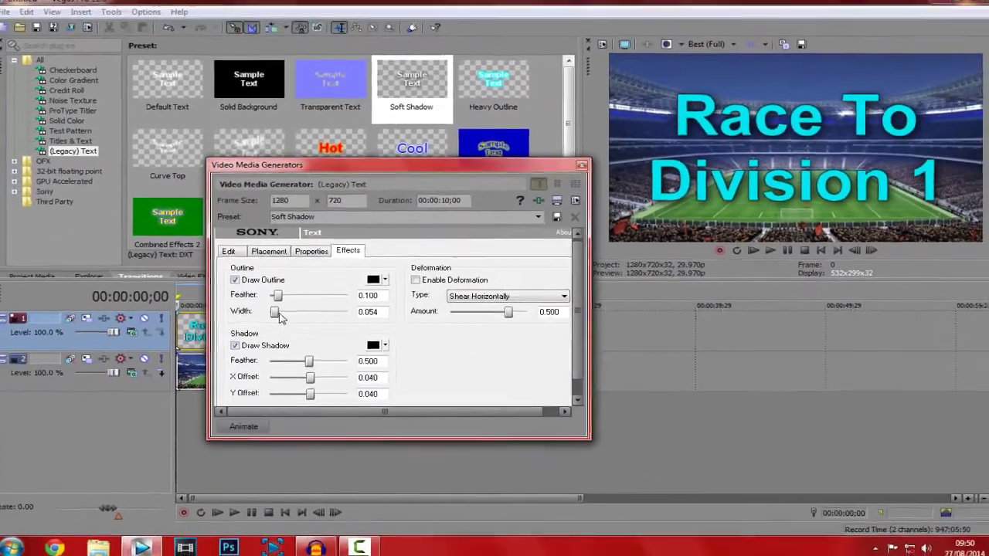
{"action": "mouse_move", "coordinate": [276, 312]}
{"action": "left_mouse_down"}
{"action": "mouse_move", "coordinate": [314, 315]}
{"action": "mouse_move", "coordinate": [295, 317]}
{"action": "left_mouse_up"}
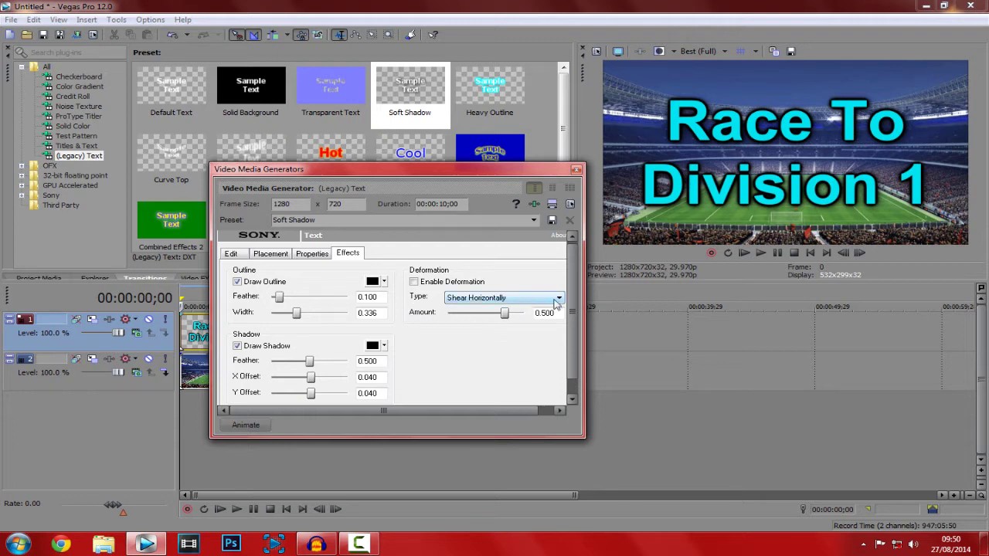
Adjust the title shadow's X and Y offsets, pushing it further right
{"action": "scroll", "coordinate": [568, 351], "scroll_direction": "down", "scroll_amount": 1}
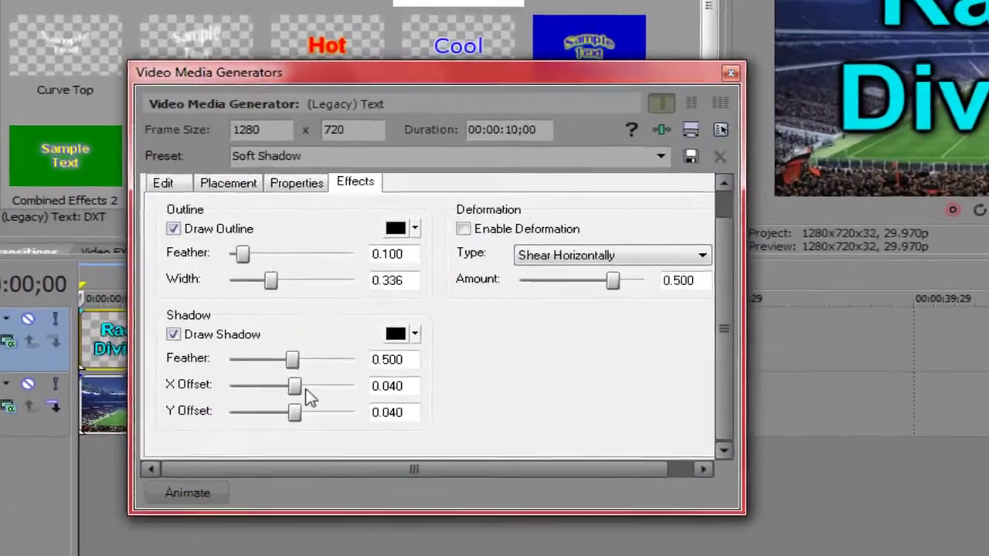
{"action": "mouse_move", "coordinate": [307, 394]}
{"action": "left_mouse_down"}
{"action": "mouse_move", "coordinate": [357, 394]}
{"action": "mouse_move", "coordinate": [310, 397]}
{"action": "mouse_move", "coordinate": [318, 369]}
{"action": "mouse_move", "coordinate": [302, 384]}
{"action": "left_mouse_up"}
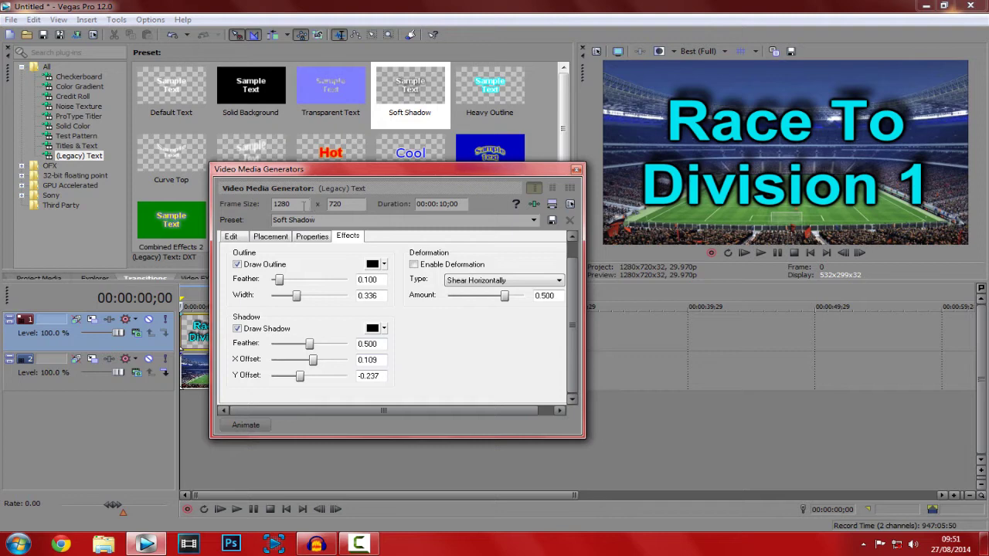
{"action": "key", "text": "Right"}
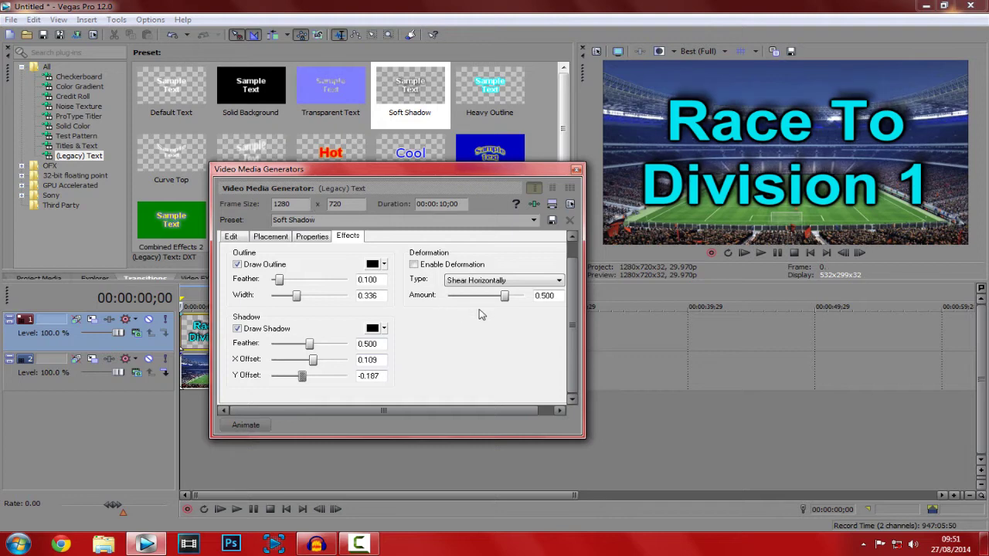
{"action": "key", "text": "Left"}
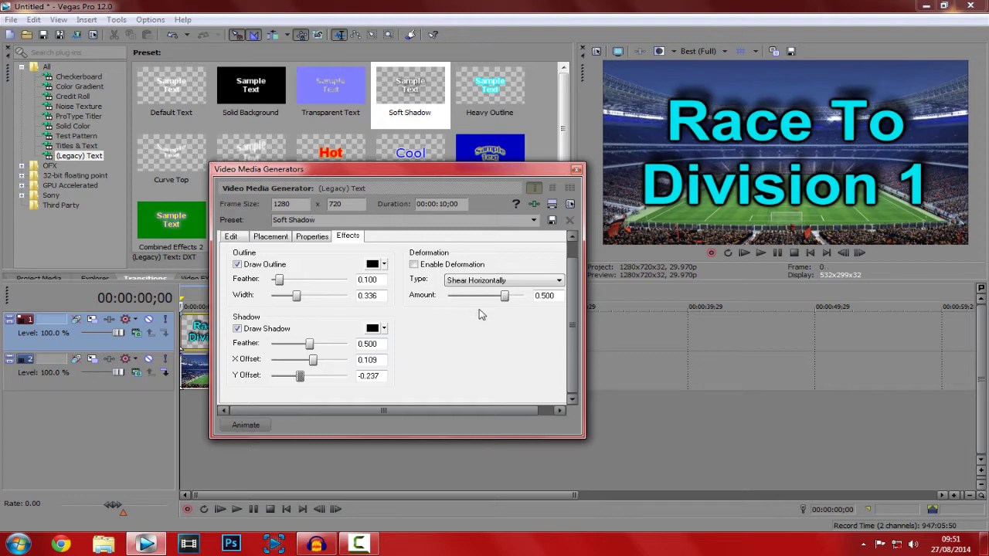
Trim the title clip to match the stadium clip's length
{"action": "left_click", "coordinate": [574, 170]}
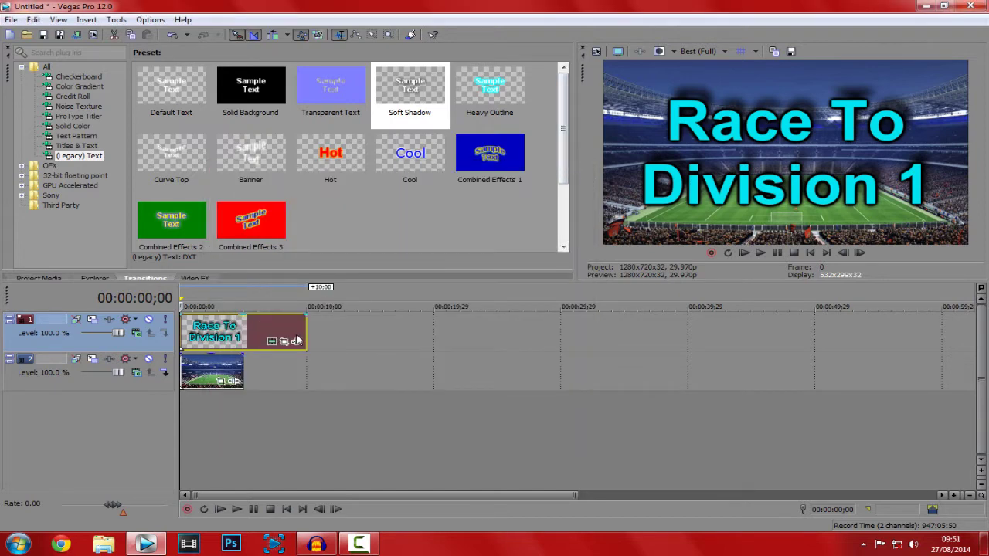
{"action": "left_click_drag", "start_coordinate": [306, 332], "coordinate": [242, 328]}
{"action": "left_click", "coordinate": [195, 369]}
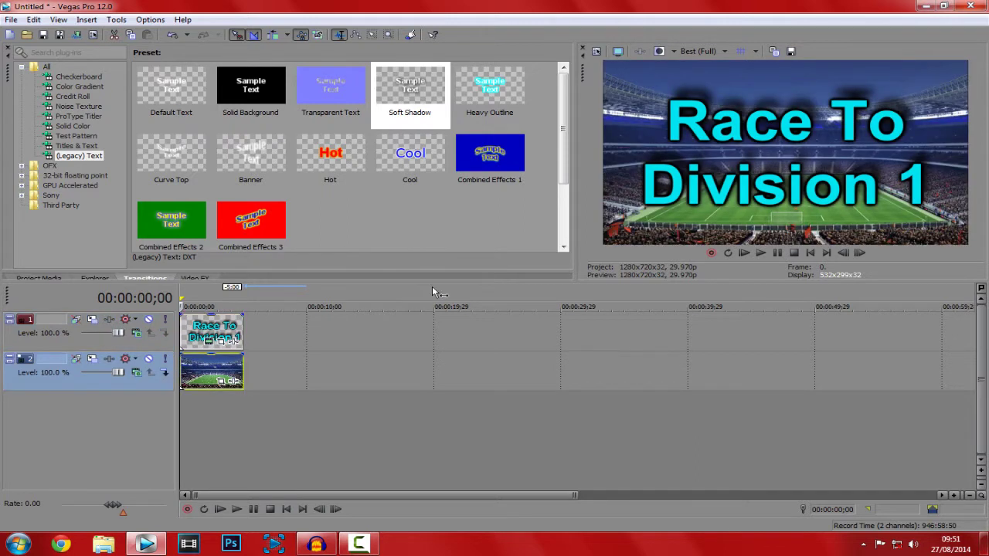
Apply the Gaussian Blur Light Blur preset to the stadium background clip
{"action": "left_click", "coordinate": [149, 277]}
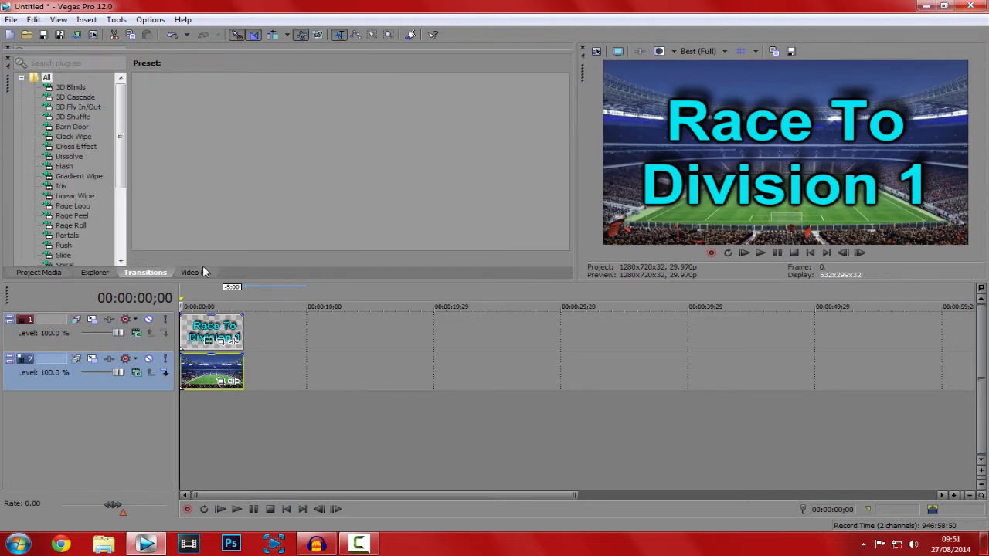
{"action": "left_click", "coordinate": [191, 273]}
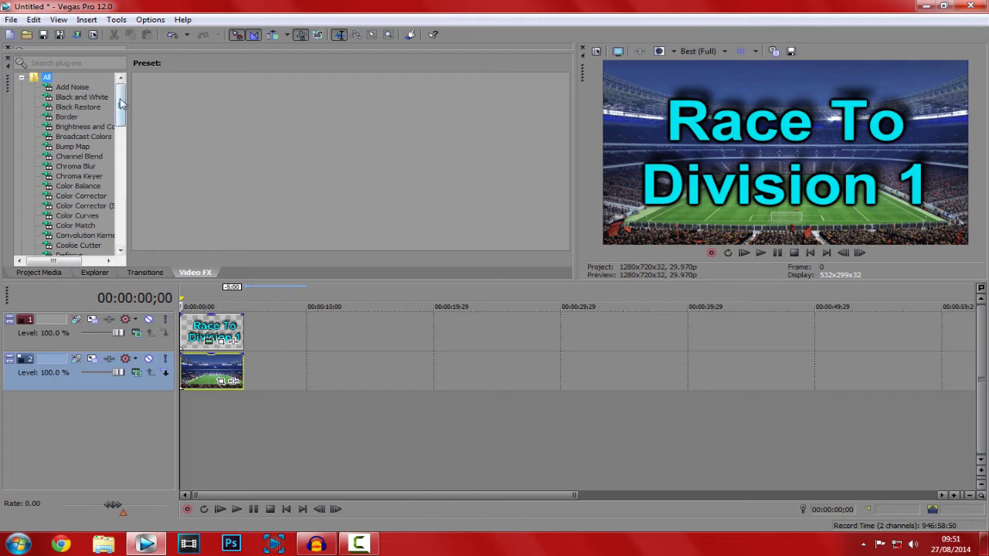
{"action": "left_click_drag", "start_coordinate": [120, 104], "coordinate": [120, 129]}
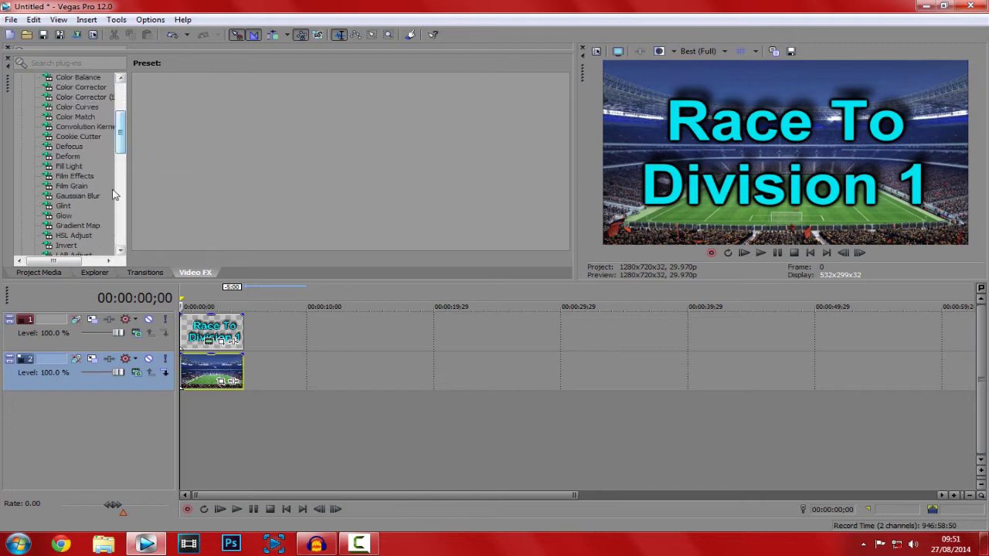
{"action": "left_click", "coordinate": [78, 197]}
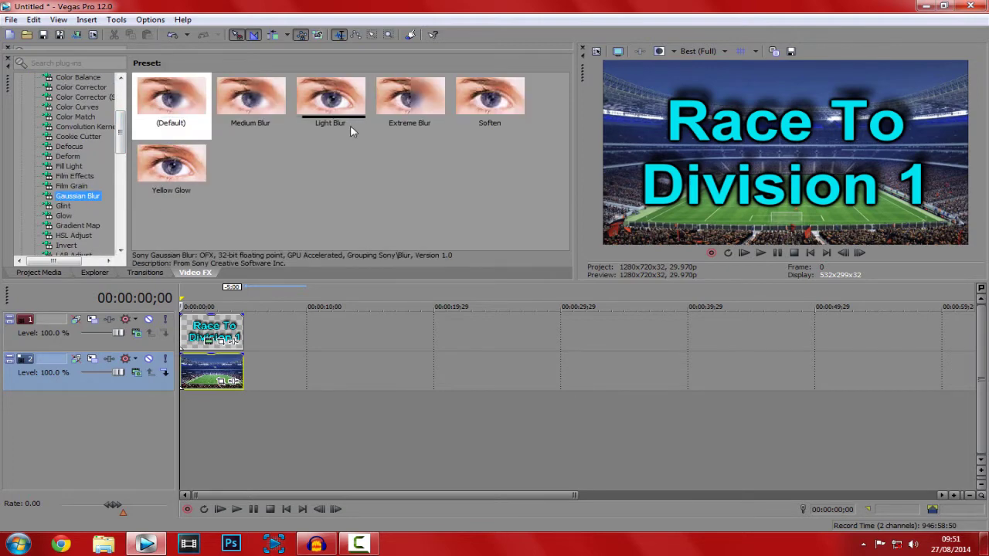
{"action": "left_click_drag", "start_coordinate": [352, 99], "coordinate": [228, 372]}
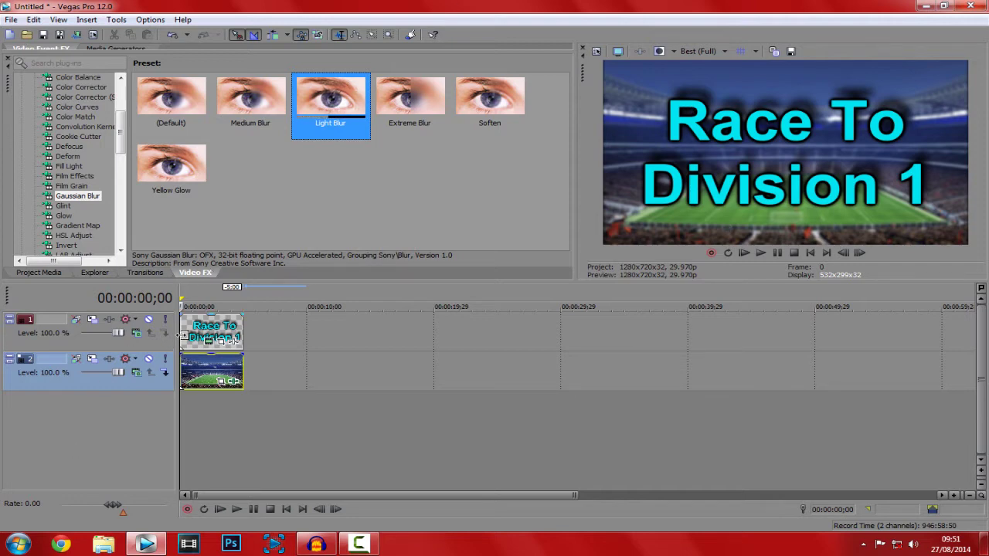
{"action": "left_click", "coordinate": [185, 334]}
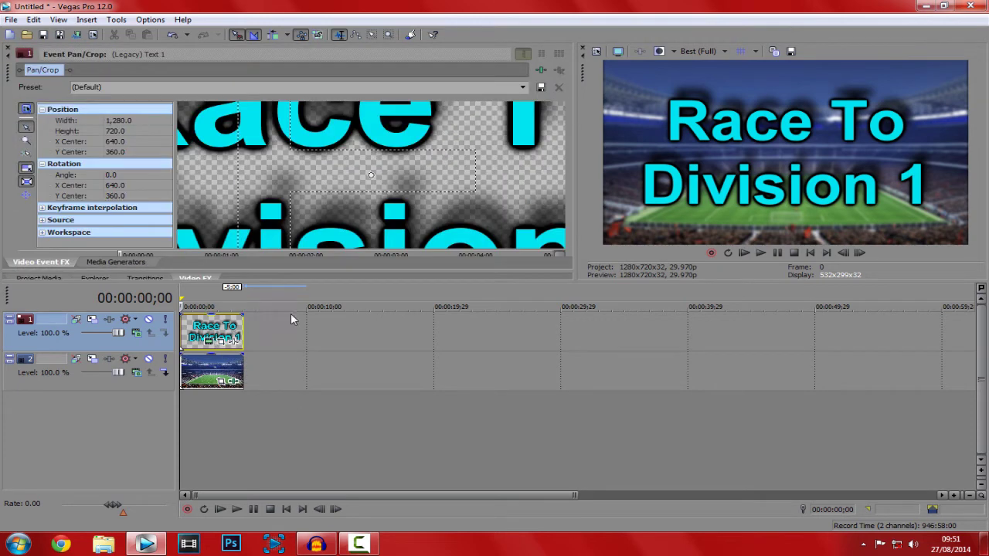
Zoom out Event Pan/Crop and move the title frame so Y Center reads 450
{"action": "scroll", "coordinate": [363, 224], "scroll_direction": "down", "scroll_amount": 6}
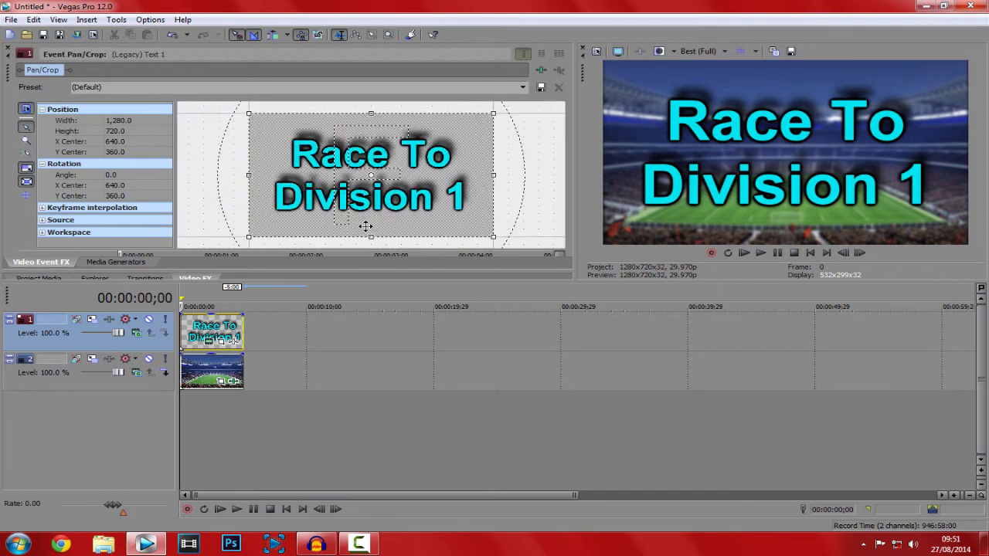
{"action": "left_click_drag", "start_coordinate": [388, 207], "coordinate": [409, 201]}
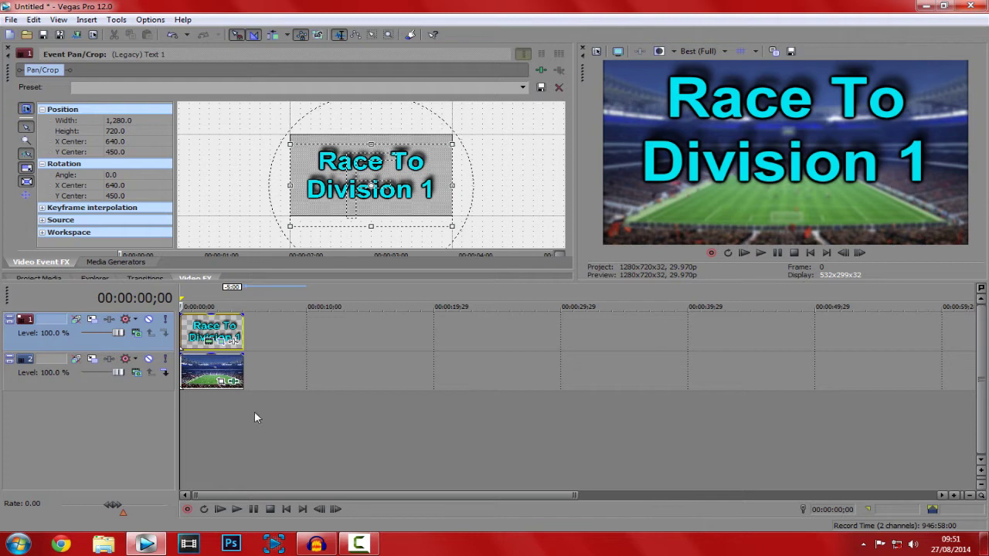
{"action": "right_click", "coordinate": [167, 345]}
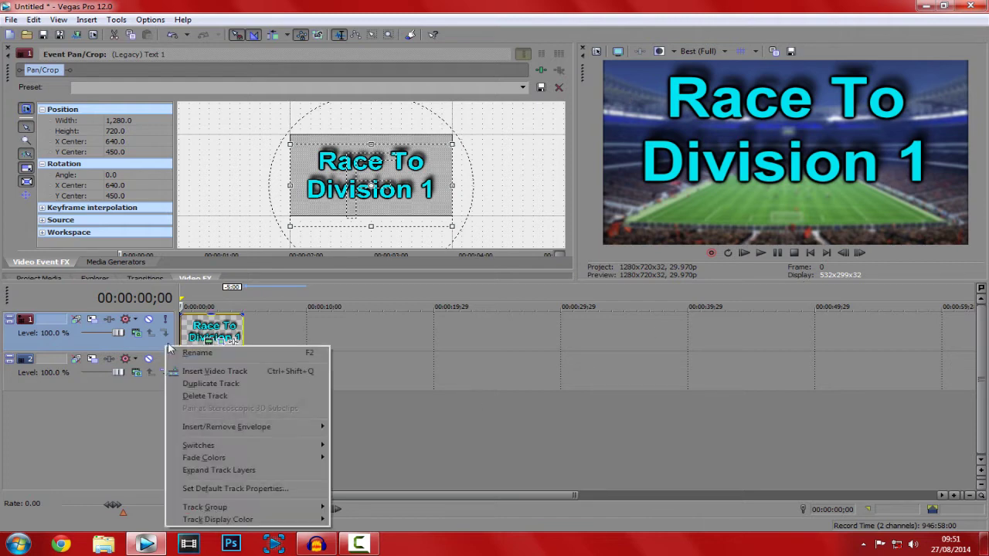
Insert a top track and add a Soft Shadow Legacy Text clip reading 'PART 1'
{"action": "left_click", "coordinate": [208, 371]}
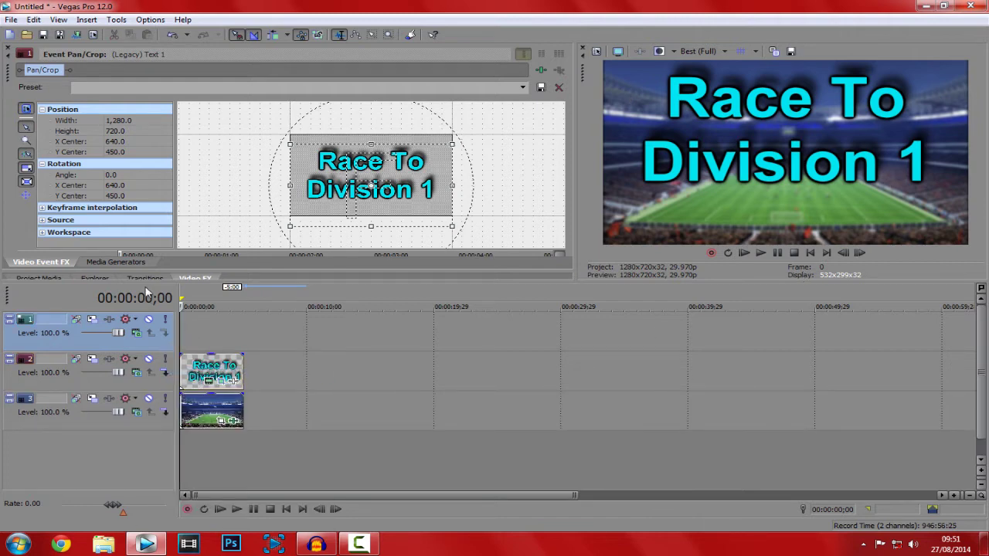
{"action": "left_click", "coordinate": [141, 262]}
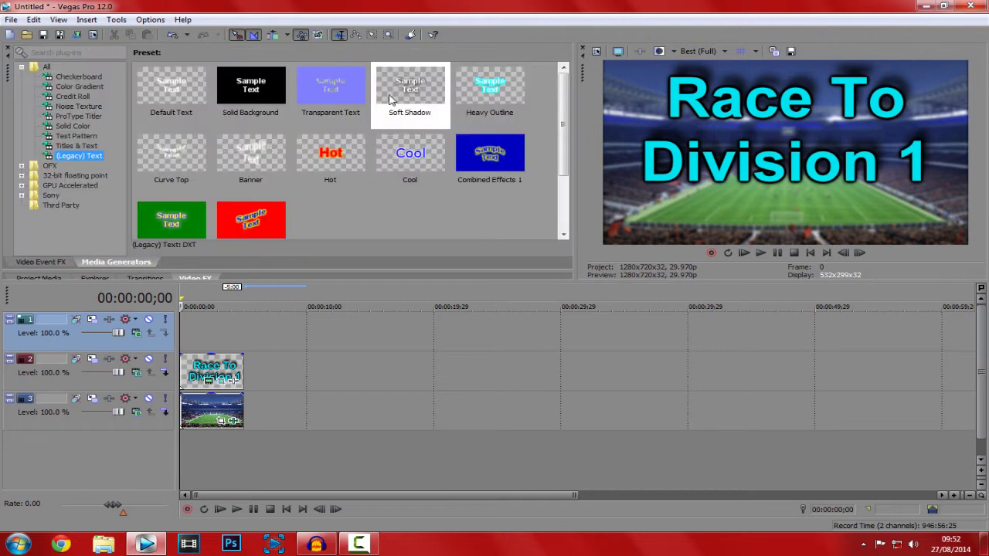
{"action": "left_click_drag", "start_coordinate": [394, 97], "coordinate": [199, 335]}
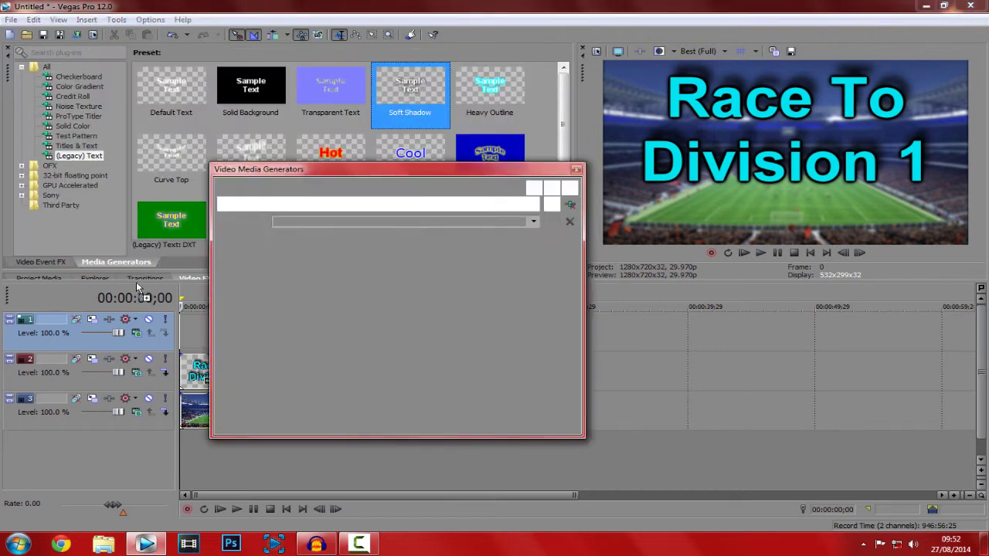
{"action": "key", "text": "ctrl+a"}
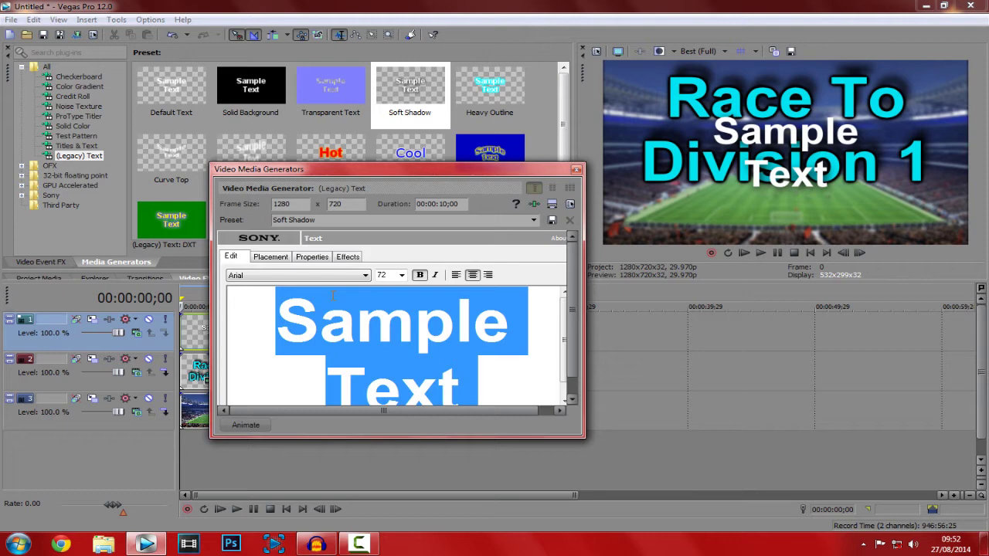
{"action": "type", "text": "PART 1"}
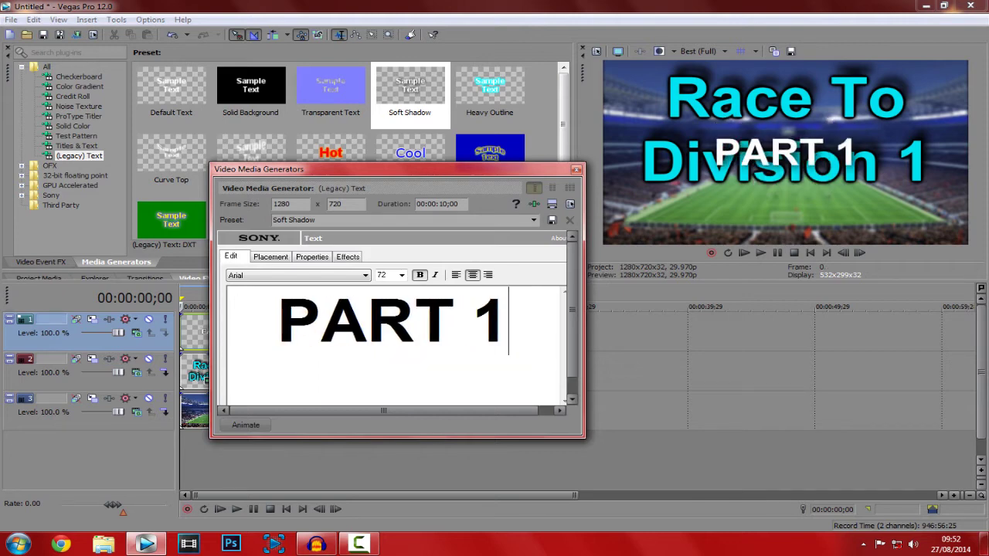
{"action": "key", "text": "ctrl+a"}
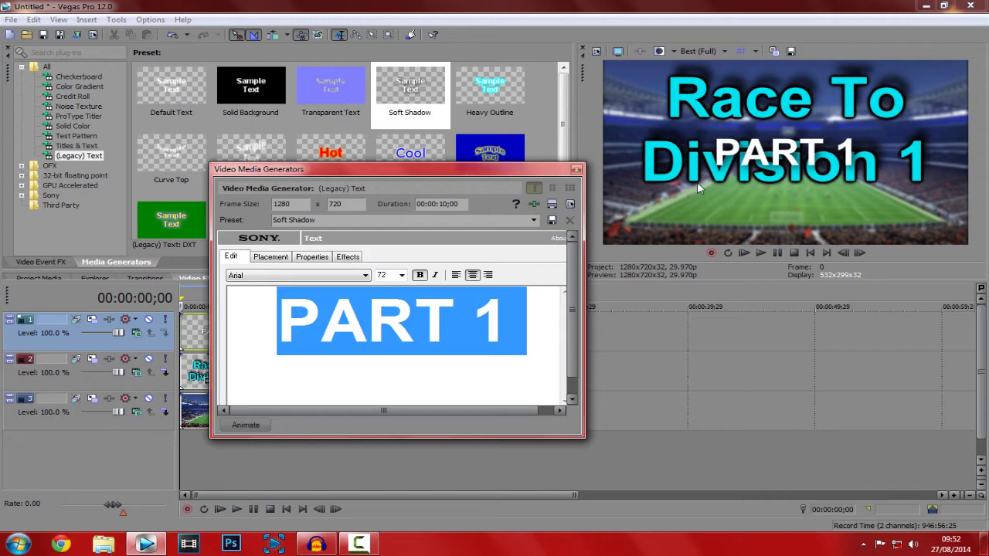
{"action": "left_click", "coordinate": [575, 169]}
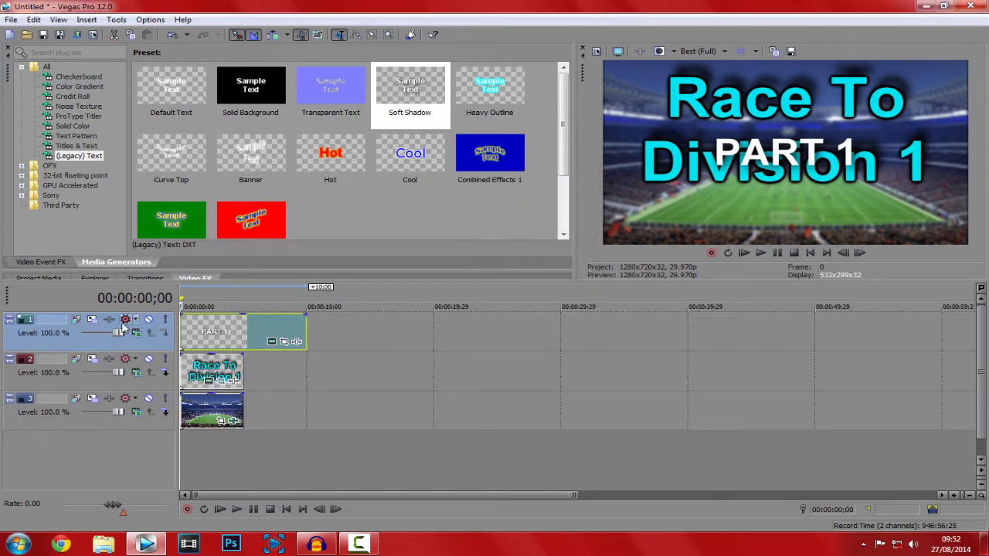
In Event Pan/Crop, set the PART 1 event's Y Center to 135 to move it lower
{"action": "left_click", "coordinate": [284, 341]}
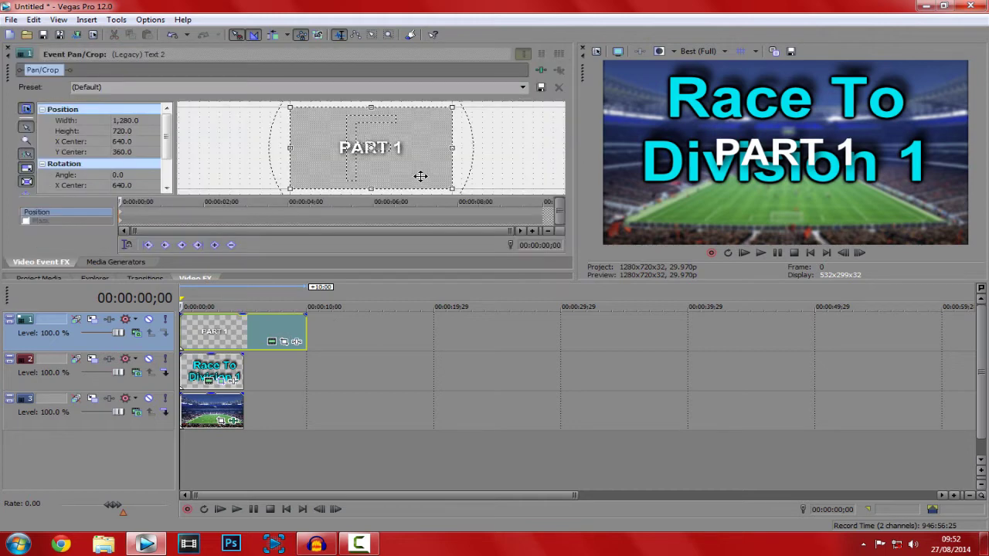
{"action": "left_click_drag", "start_coordinate": [420, 172], "coordinate": [423, 150]}
{"action": "key", "text": "ctrl+z"}
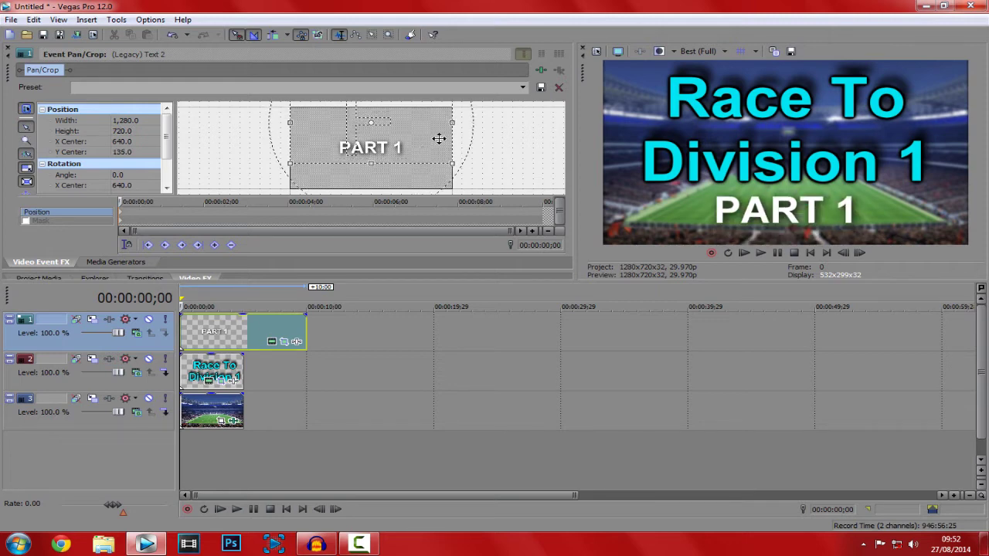
In the text generator, reduce the PART 1 text to font size 56
{"action": "left_click", "coordinate": [271, 340]}
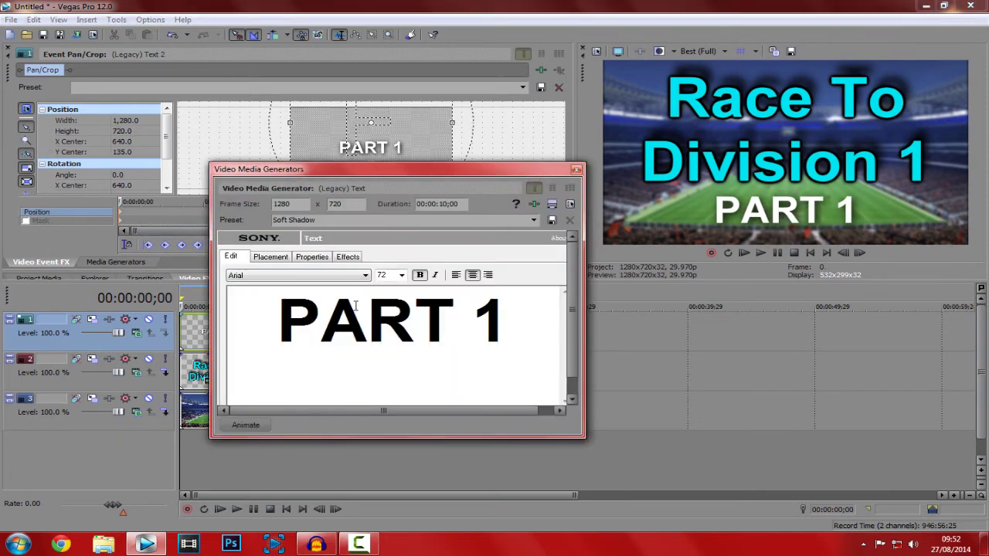
{"action": "triple_click", "coordinate": [403, 322]}
{"action": "left_click", "coordinate": [390, 275]}
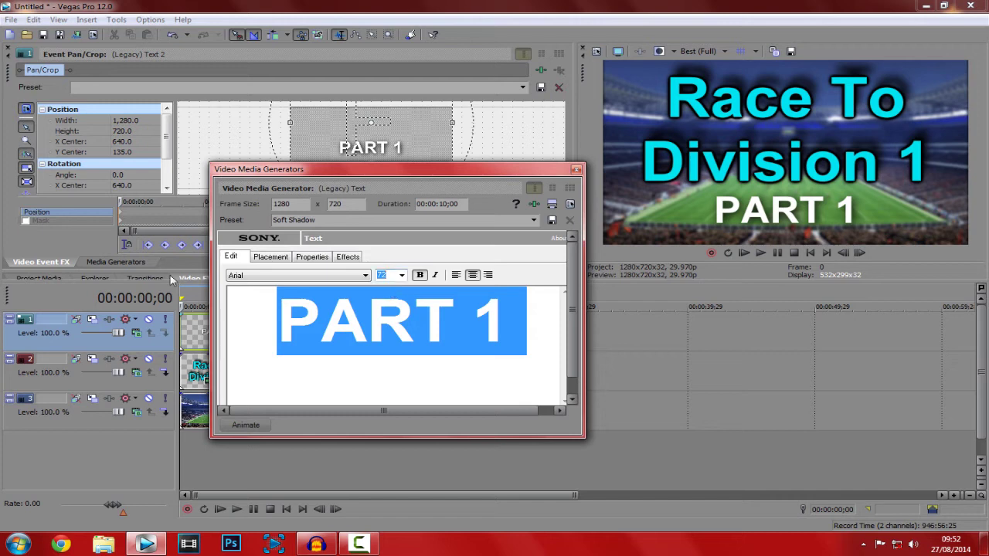
{"action": "type", "text": "56"}
{"action": "key", "text": "Return"}
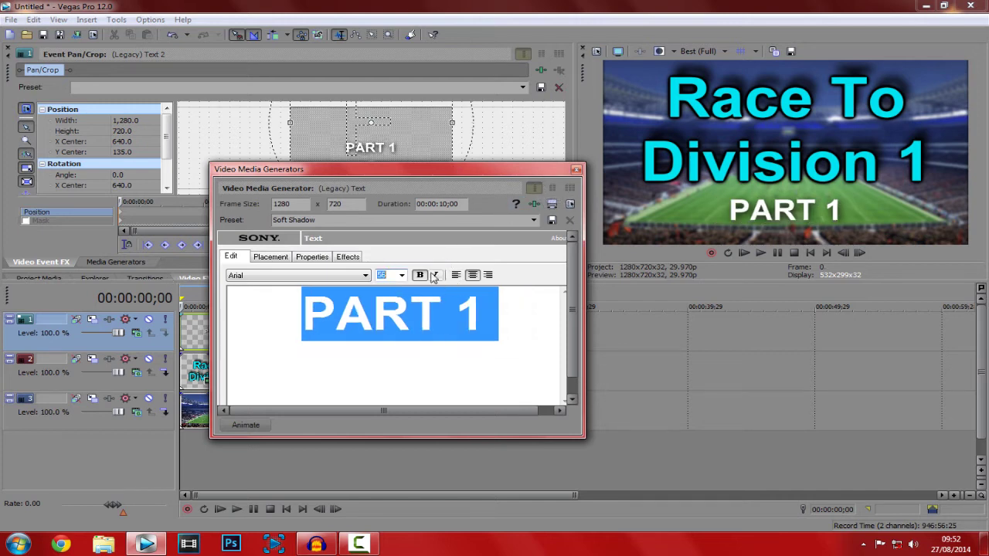
{"action": "left_click", "coordinate": [576, 169]}
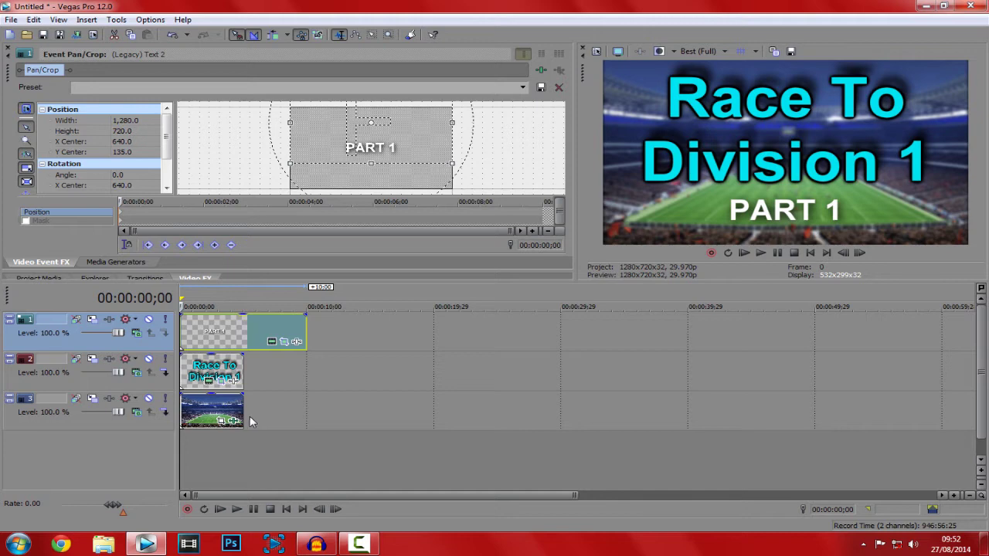
Set the preview quality to Best (Full)
{"action": "left_click", "coordinate": [698, 51]}
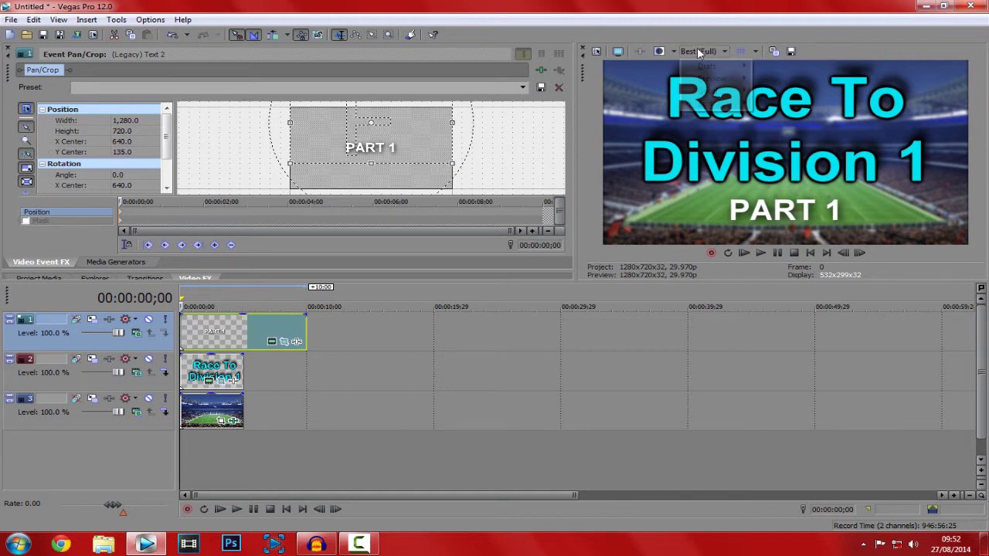
{"action": "mouse_move", "coordinate": [715, 105]}
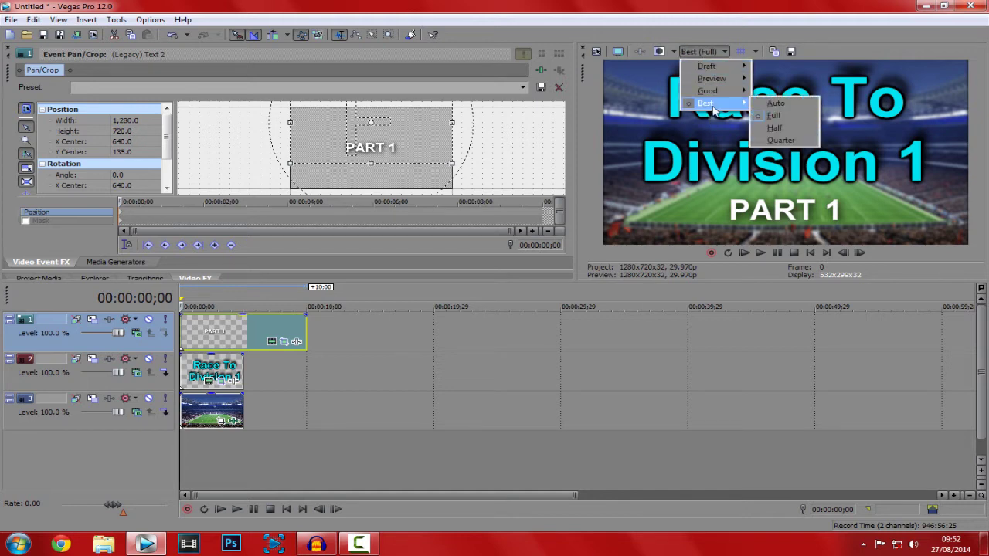
{"action": "left_click", "coordinate": [771, 117]}
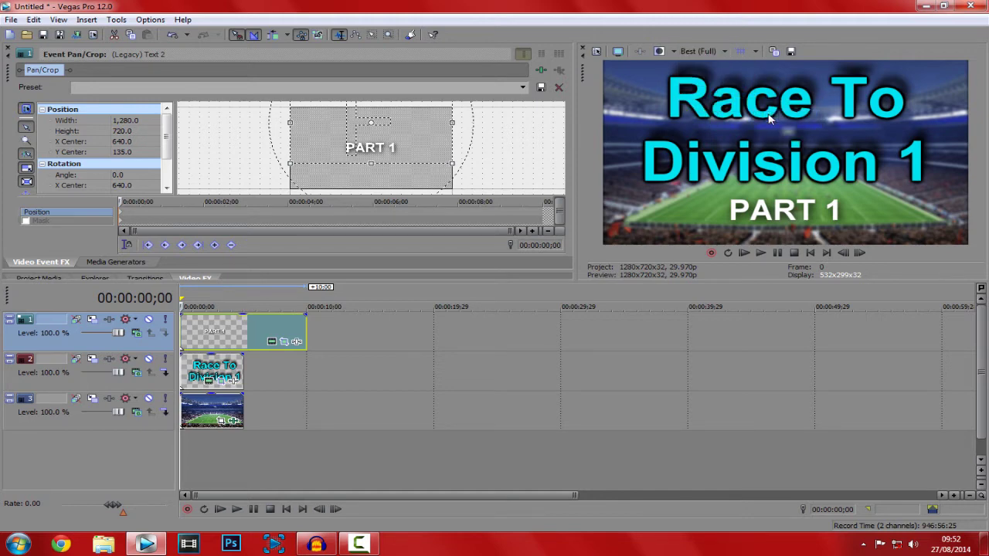
Save the preview frame as THUMBNAIL on the Desktop, then show the desktop
{"action": "left_click", "coordinate": [794, 51]}
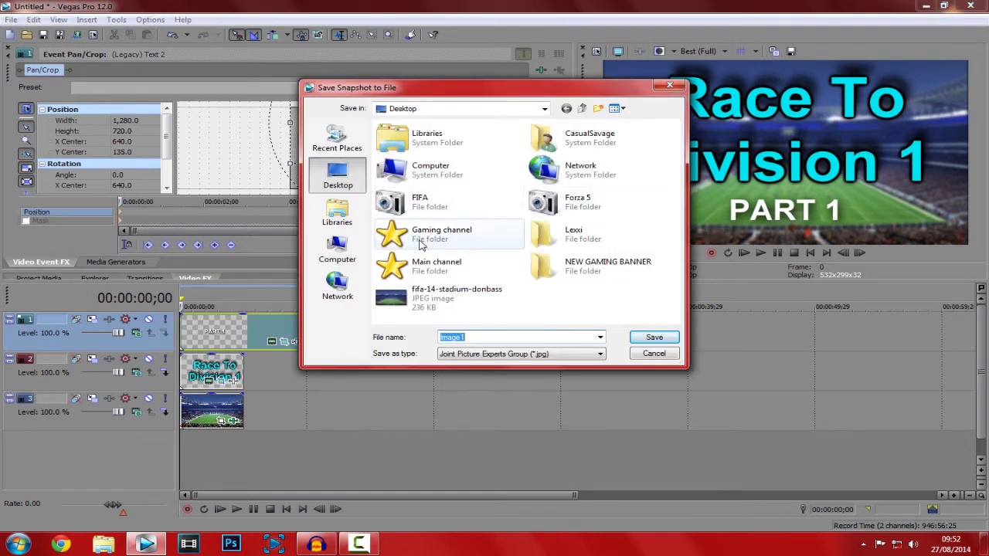
{"action": "type", "text": "THUMBNAIL"}
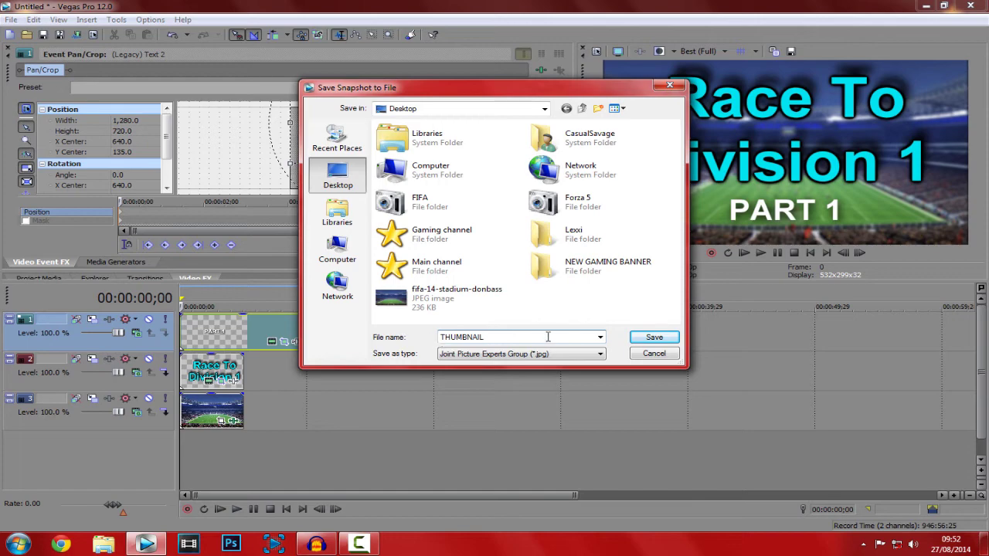
{"action": "left_click", "coordinate": [652, 337]}
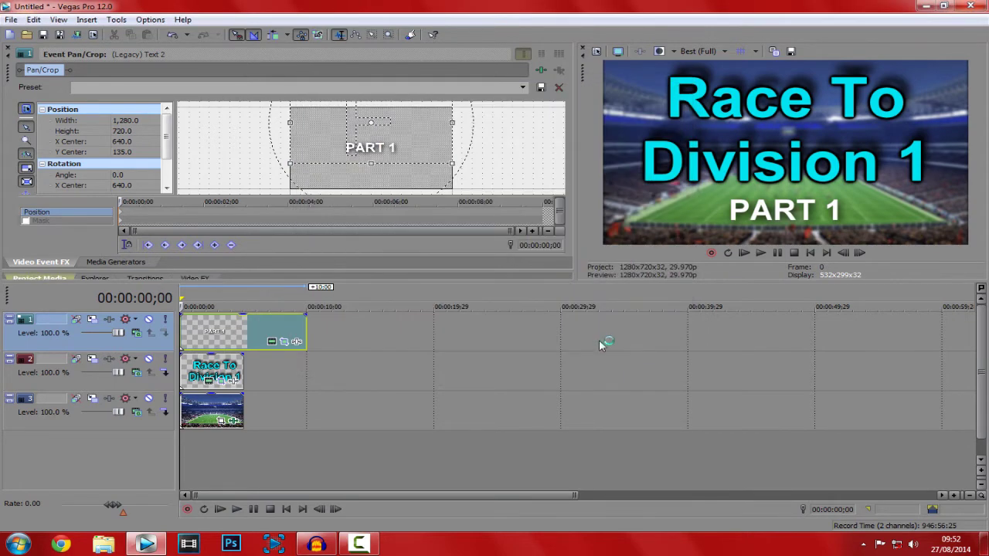
{"action": "key", "text": "super+d"}
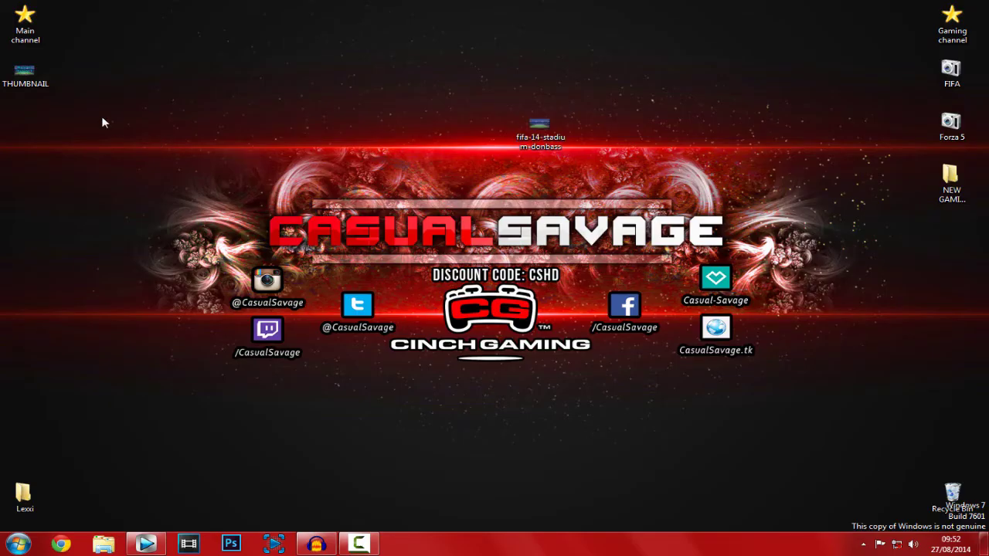
Move THUMBNAIL beside the stadium picture, preview it in Photo Viewer, then close the viewer
{"action": "left_click_drag", "start_coordinate": [450, 108], "coordinate": [498, 133]}
{"action": "double_click", "coordinate": [497, 133]}
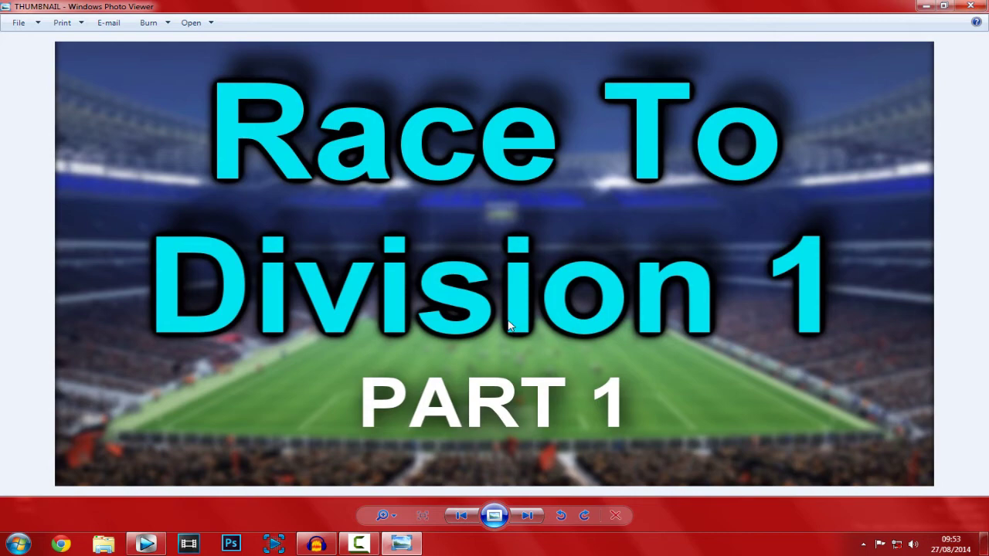
{"action": "left_click", "coordinate": [971, 6]}
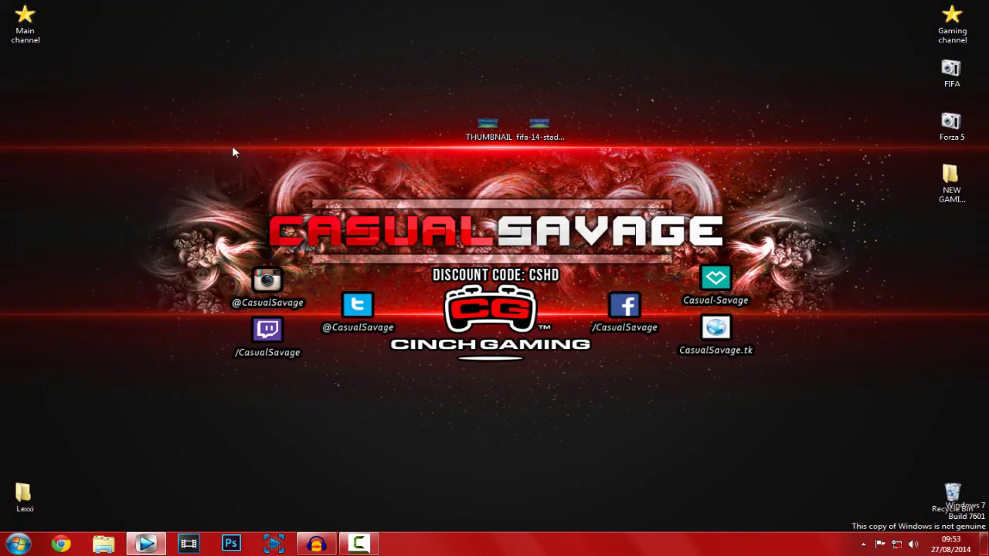